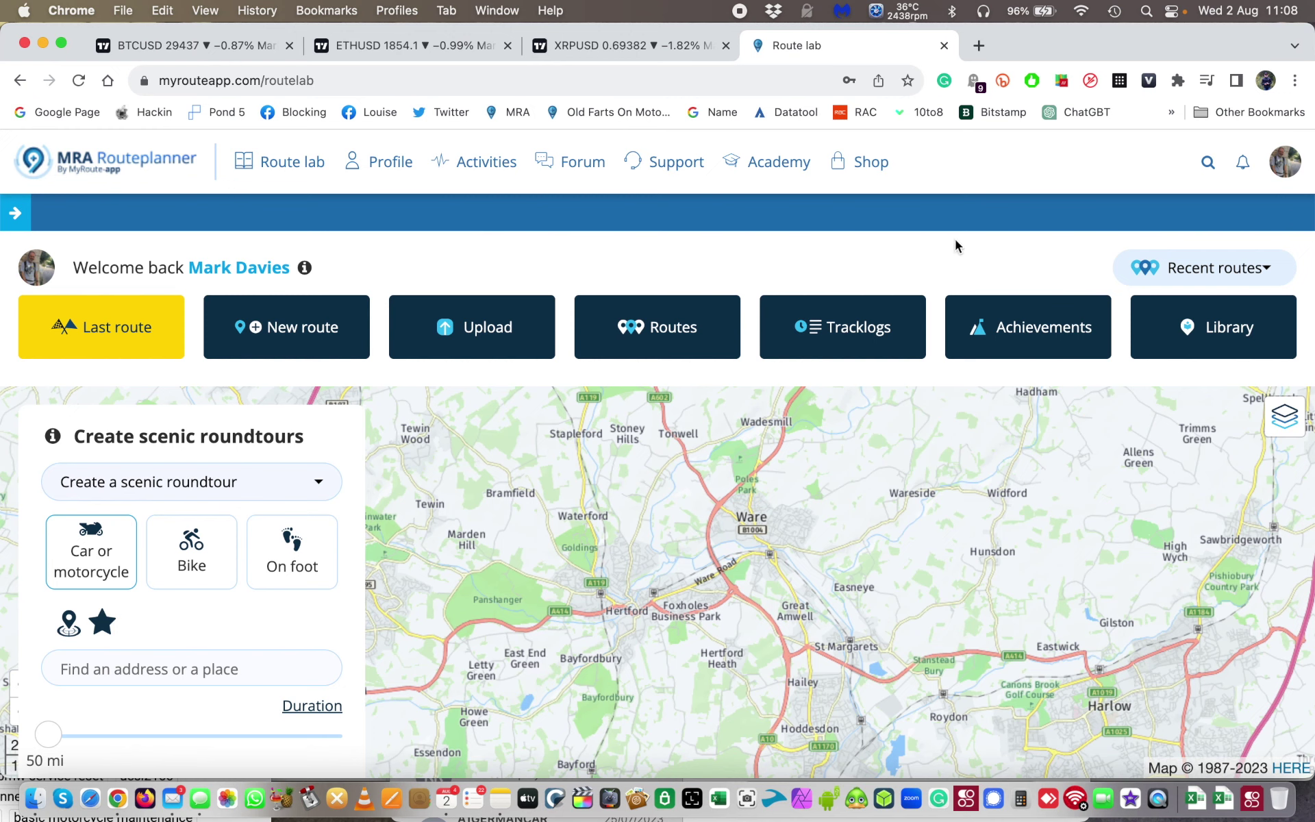
Start a new route and replace the default name with 'Test Route 1'
{"action": "left_click", "coordinate": [285, 336]}
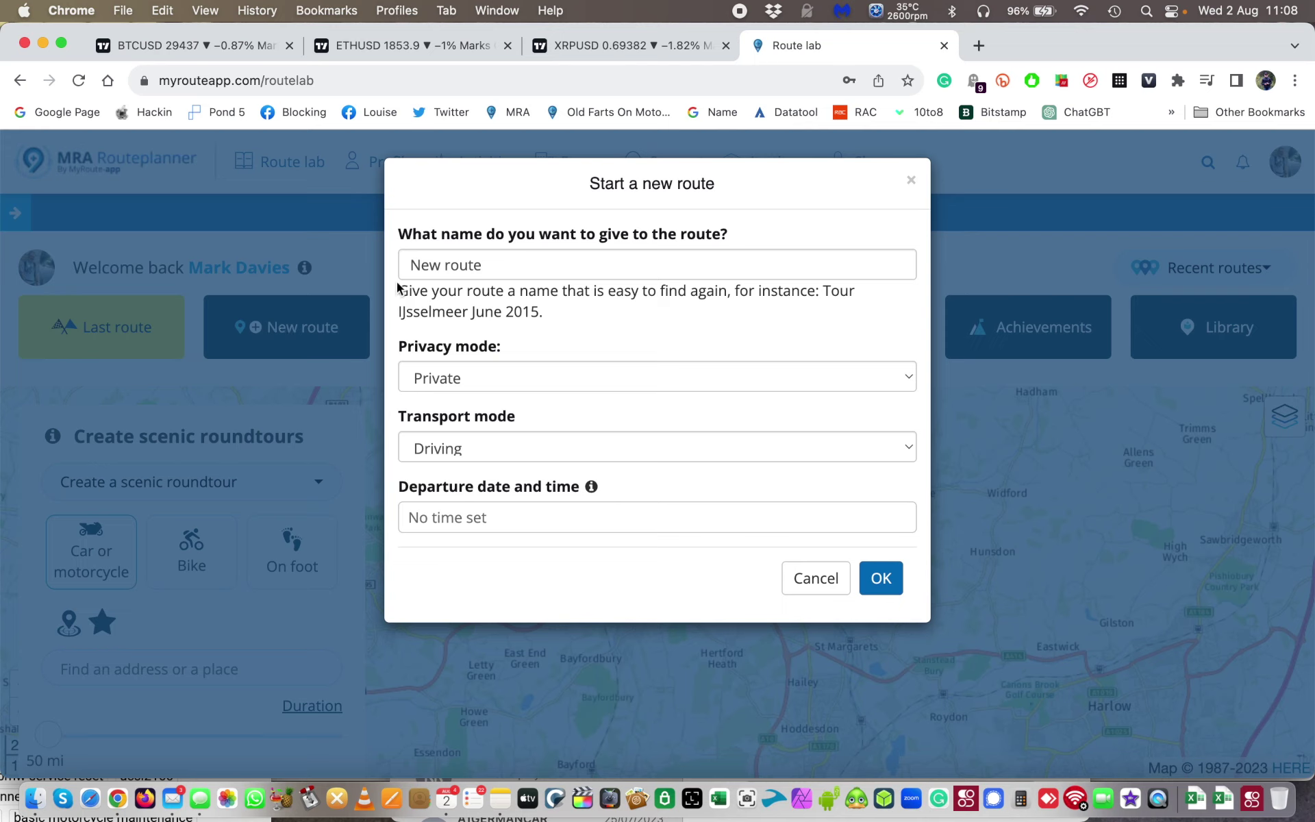
{"action": "left_click", "coordinate": [494, 265]}
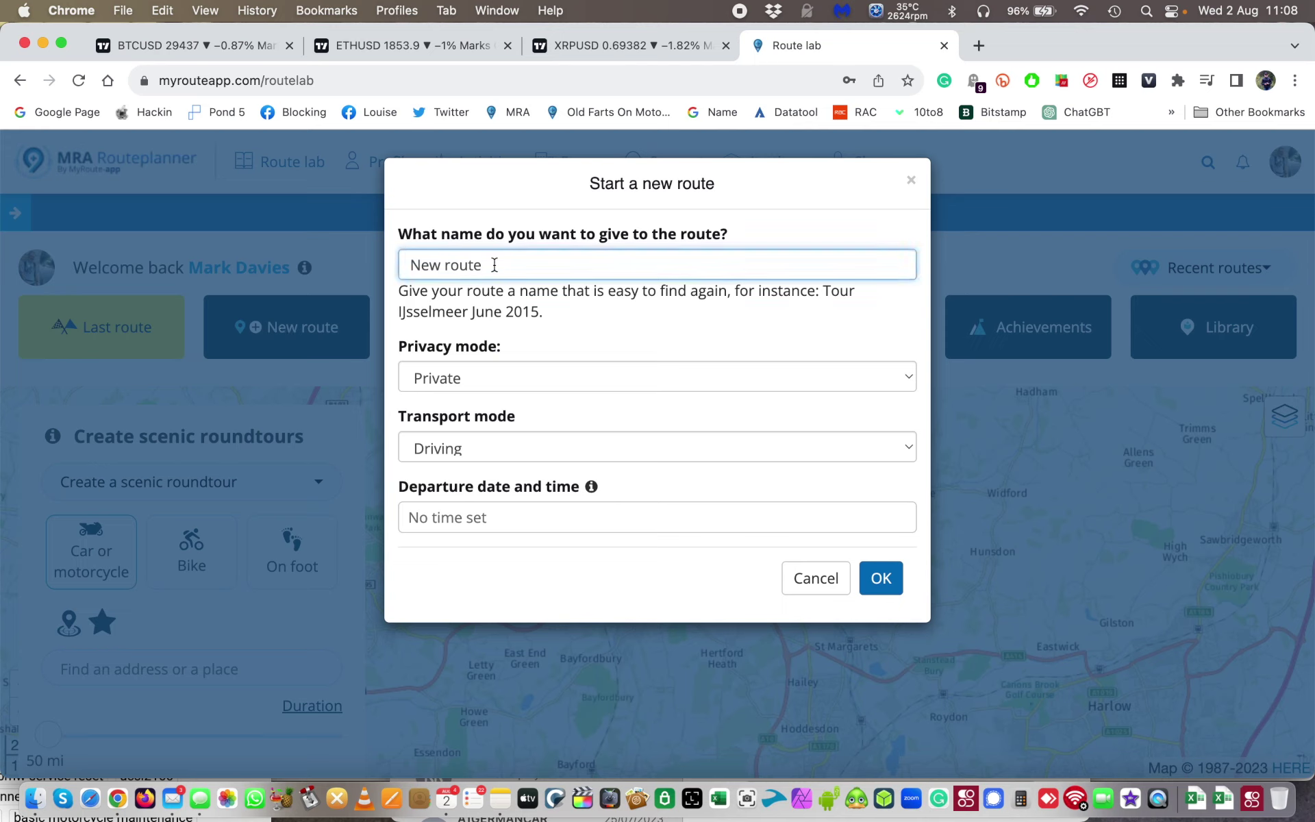
{"action": "left_click_drag", "start_coordinate": [494, 265], "coordinate": [363, 270]}
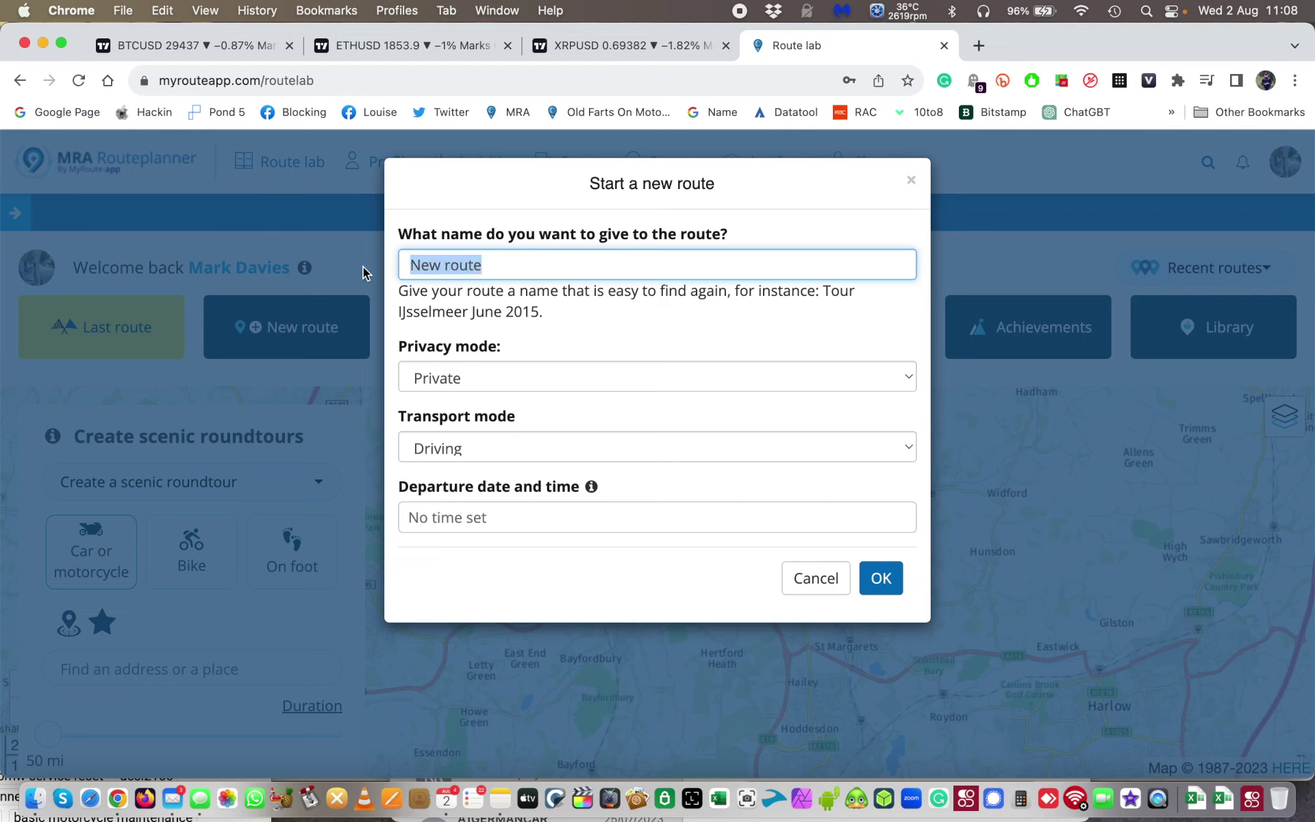
{"action": "type", "text": "Test Route"}
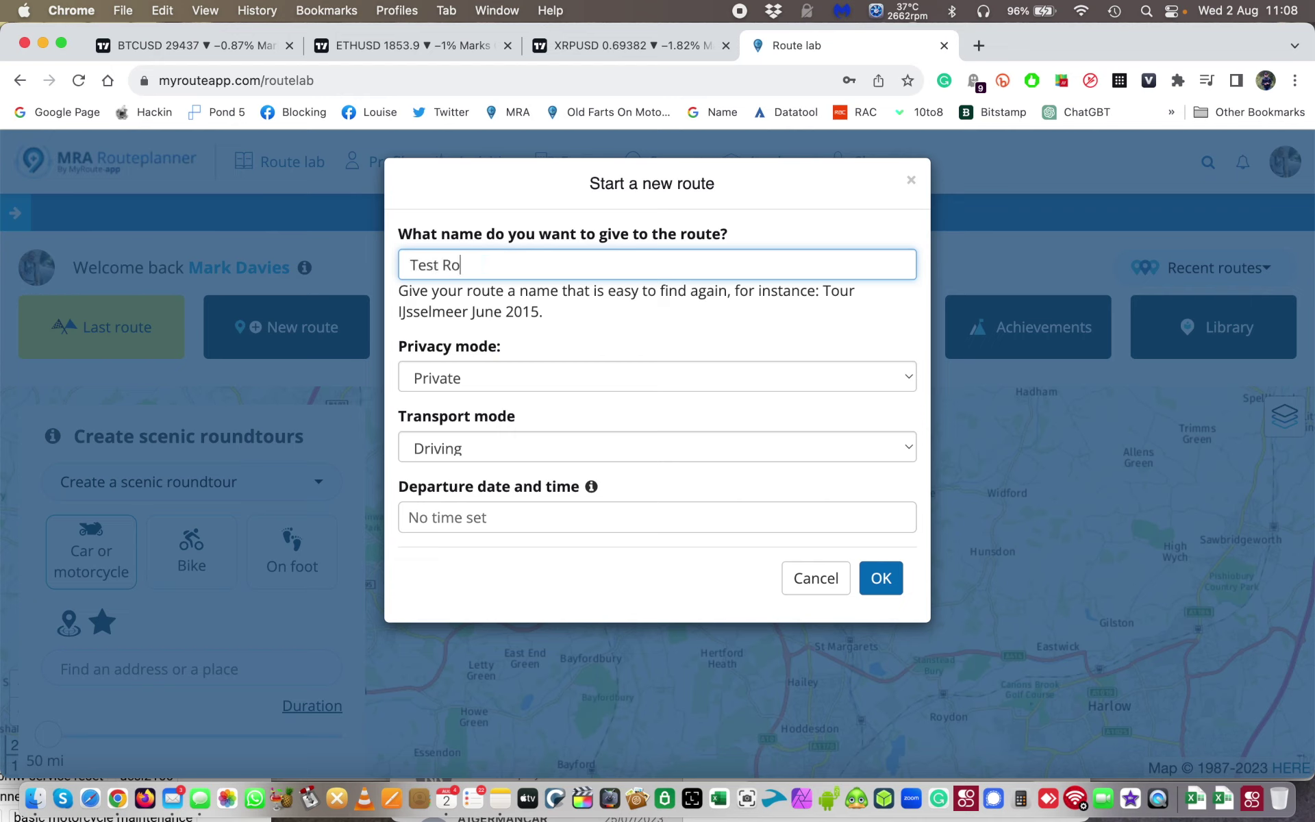
{"action": "type", "text": " 1"}
Create the empty Test Route 1 and switch the side panel to extra routes
{"action": "left_click", "coordinate": [881, 578]}
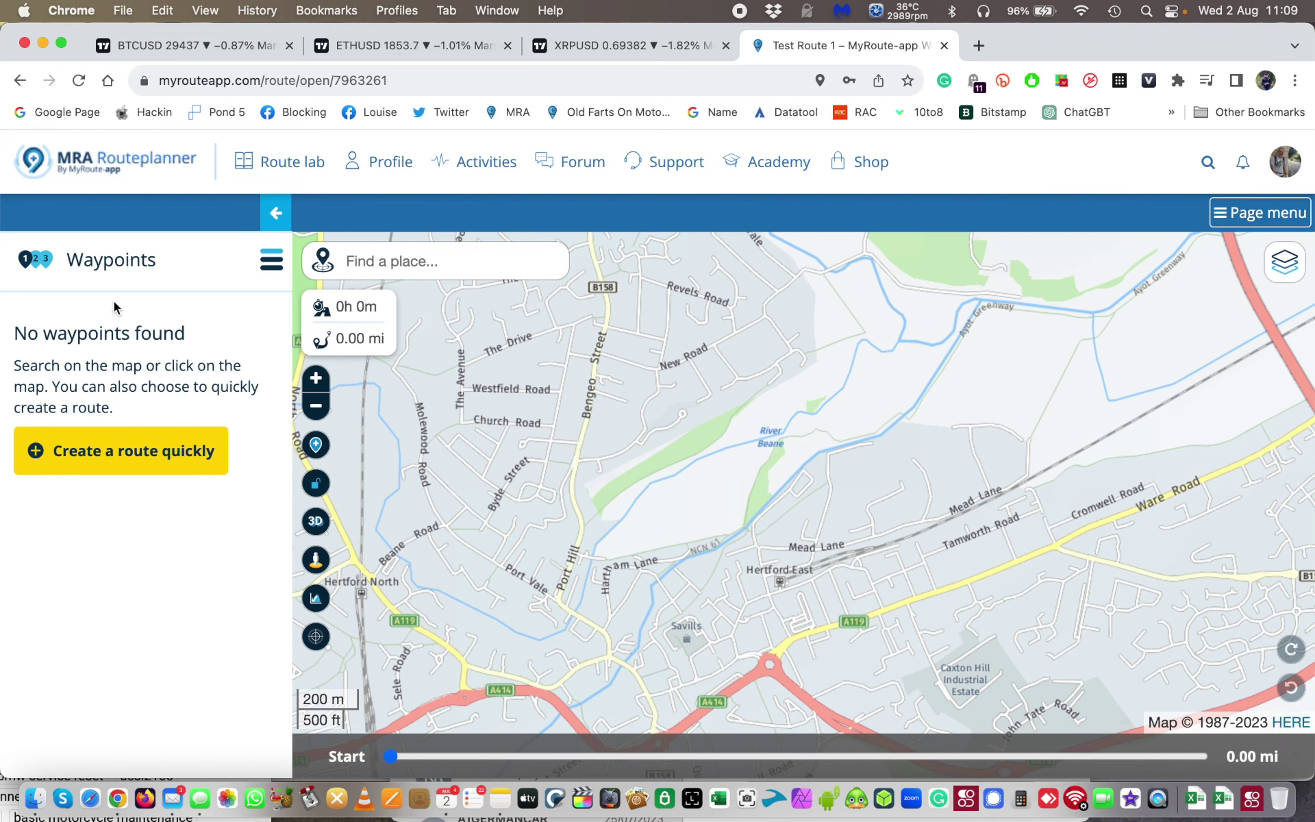
{"action": "left_click", "coordinate": [275, 267]}
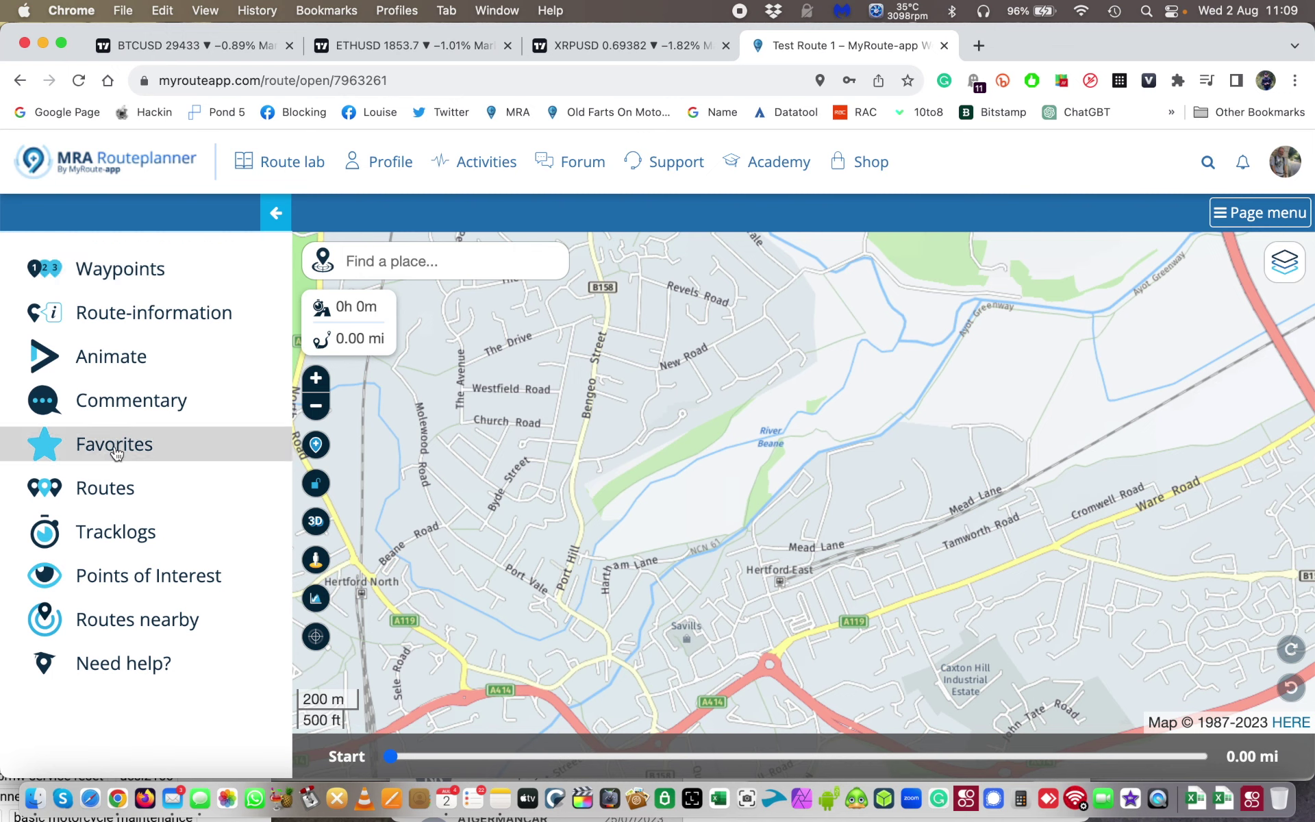
{"action": "left_click", "coordinate": [141, 493]}
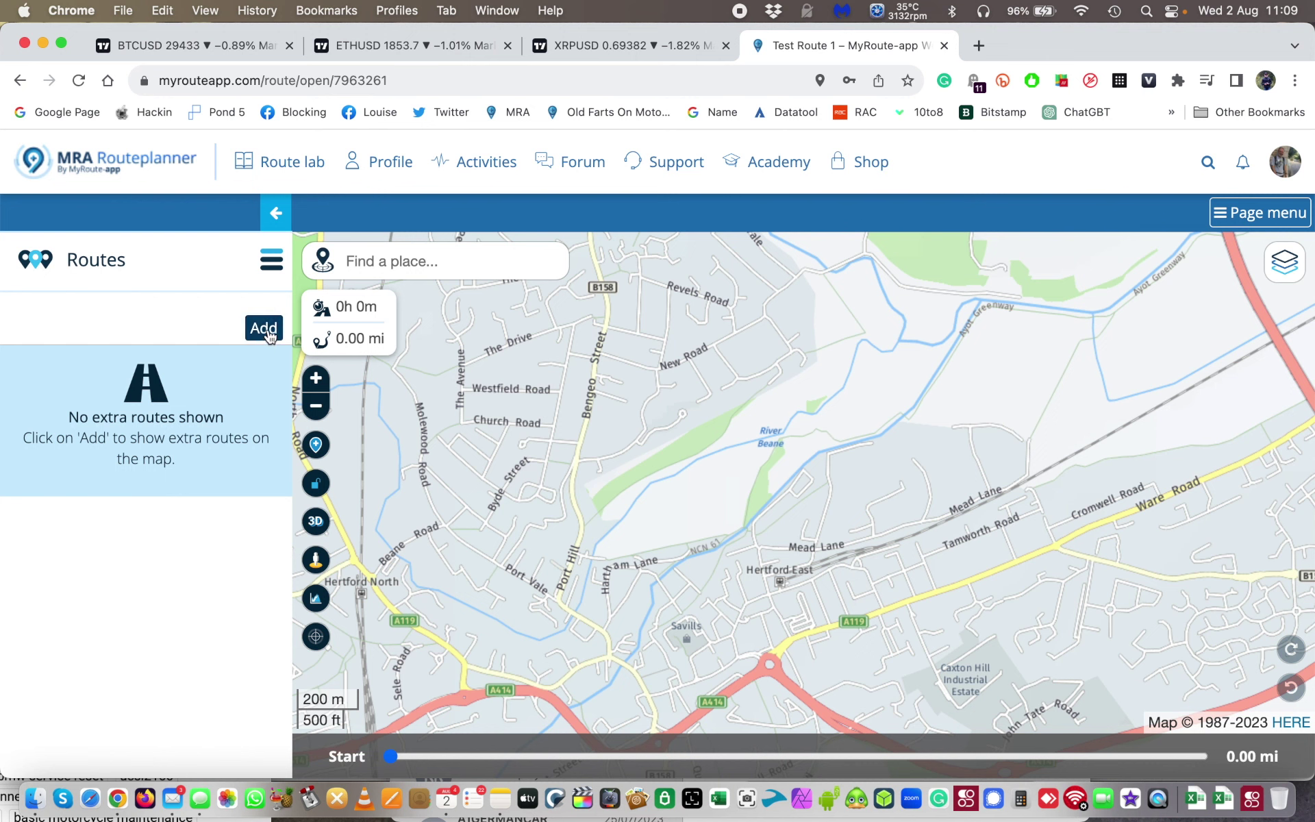
{"action": "left_click", "coordinate": [264, 328]}
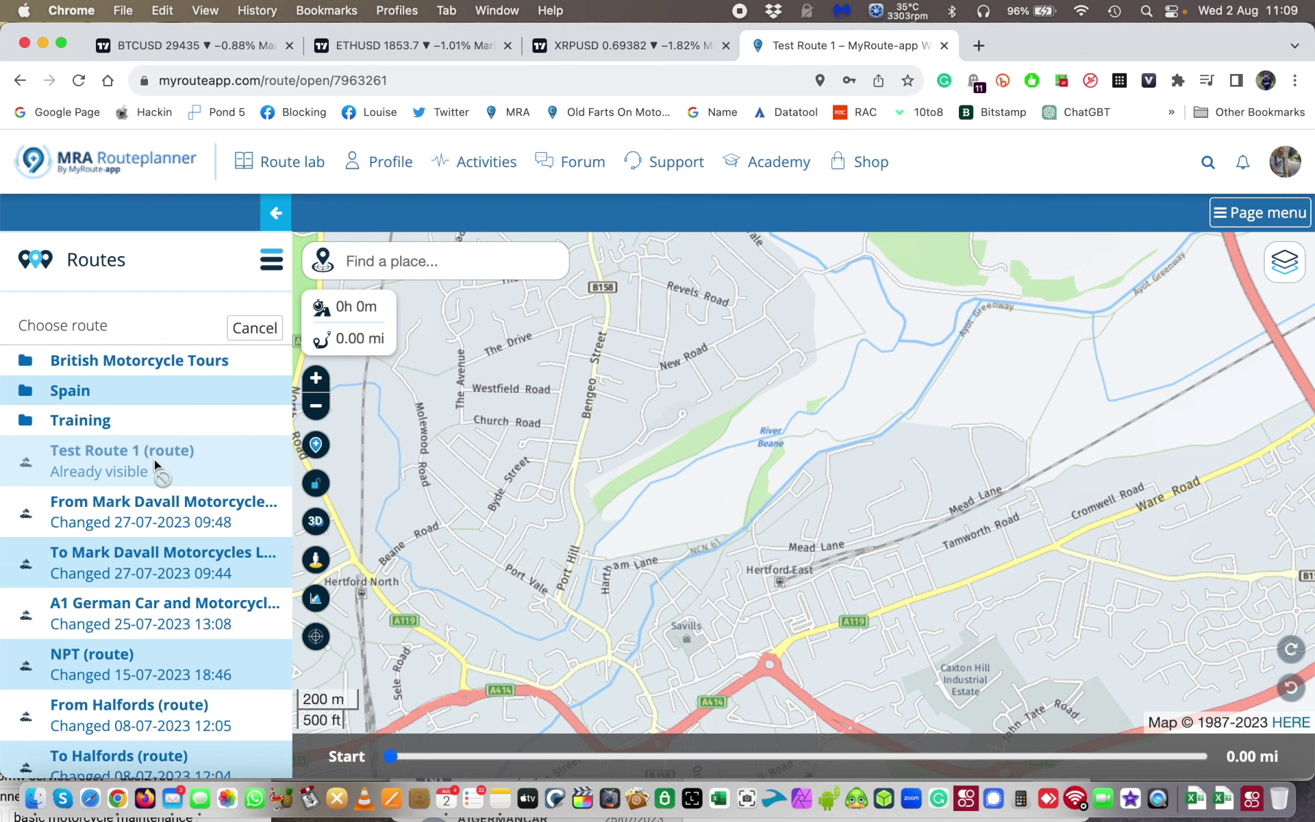
Check the route's details, then bring up the saved routes to choose from
{"action": "left_click", "coordinate": [272, 259]}
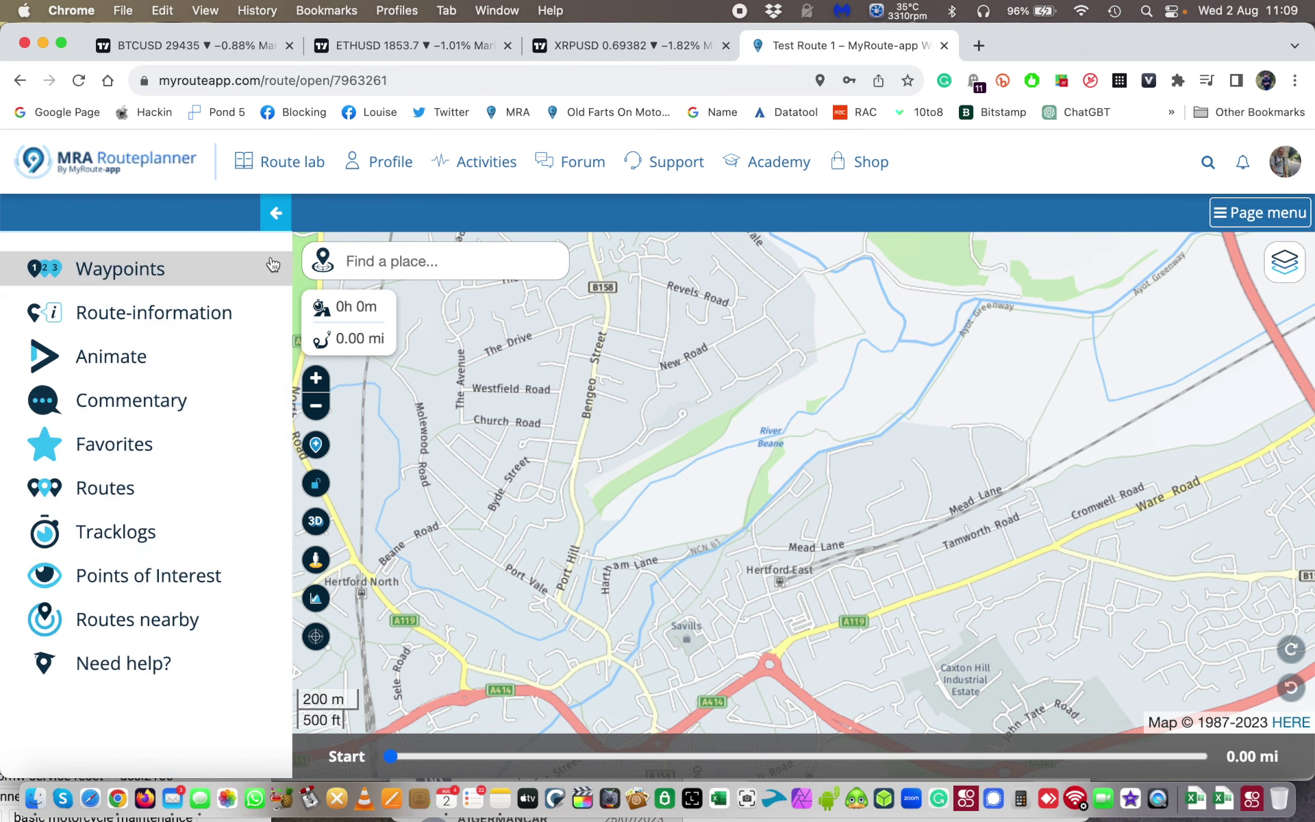
{"action": "left_click", "coordinate": [183, 312]}
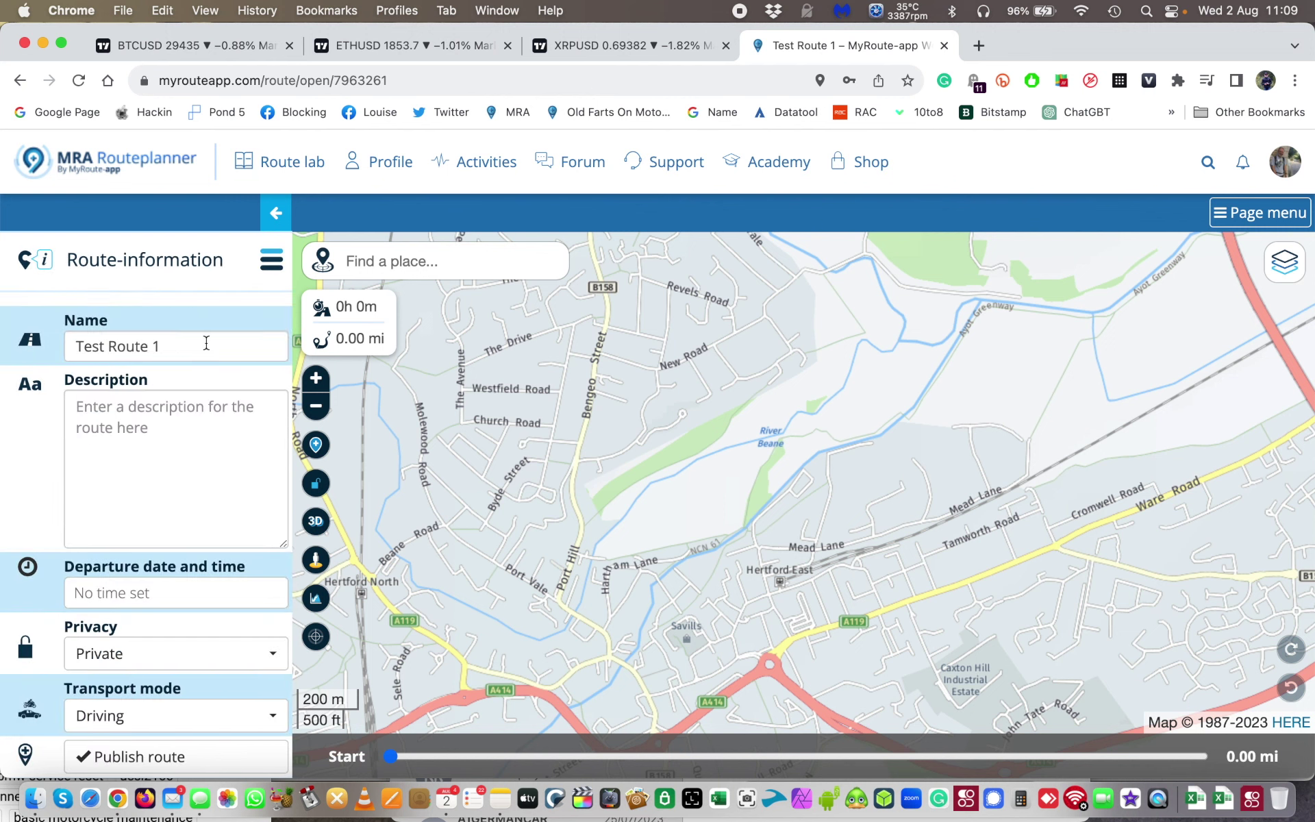
{"action": "left_click", "coordinate": [274, 262]}
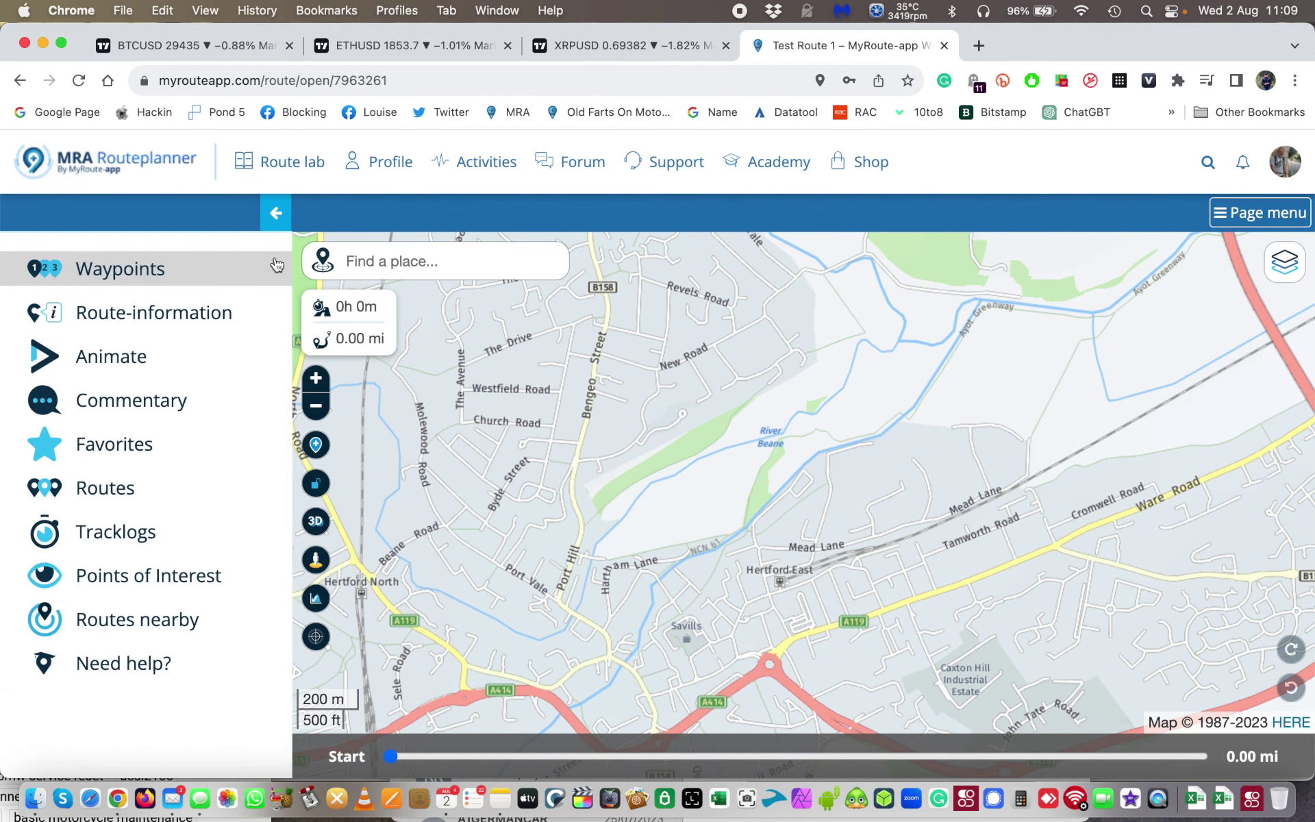
{"action": "left_click", "coordinate": [160, 489]}
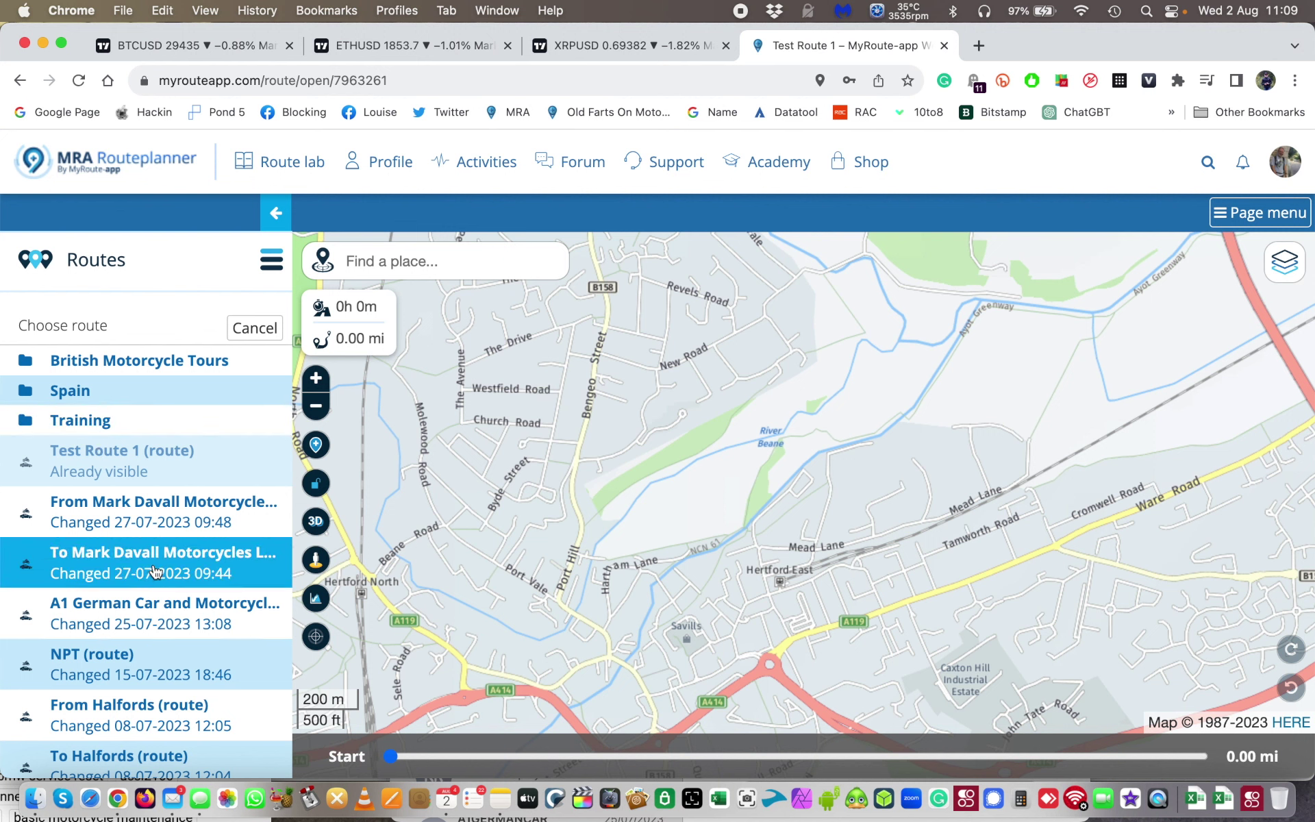
Merge the saved motorcycle dealer route in at the beginning, making a 10.74 mi, 21-minute route
{"action": "left_click", "coordinate": [190, 570]}
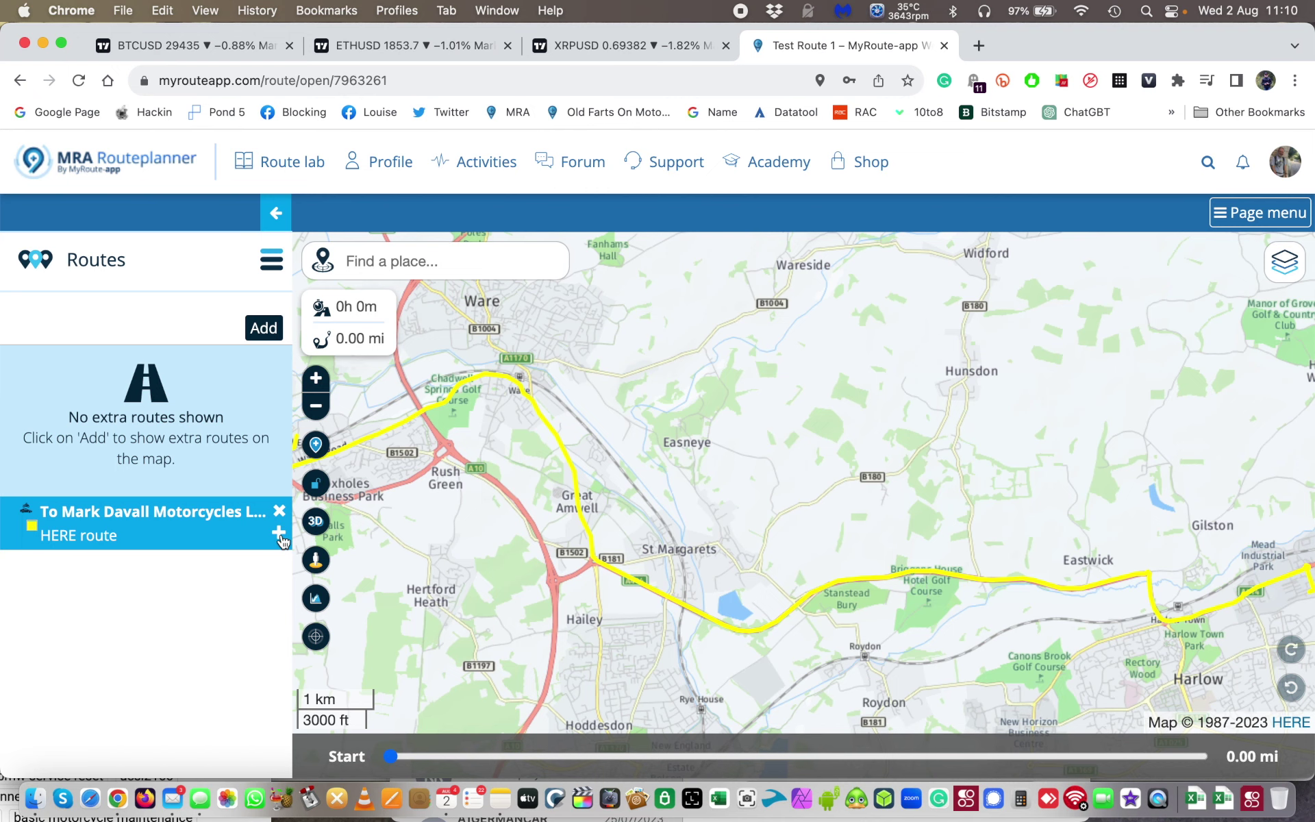
{"action": "left_click", "coordinate": [279, 534]}
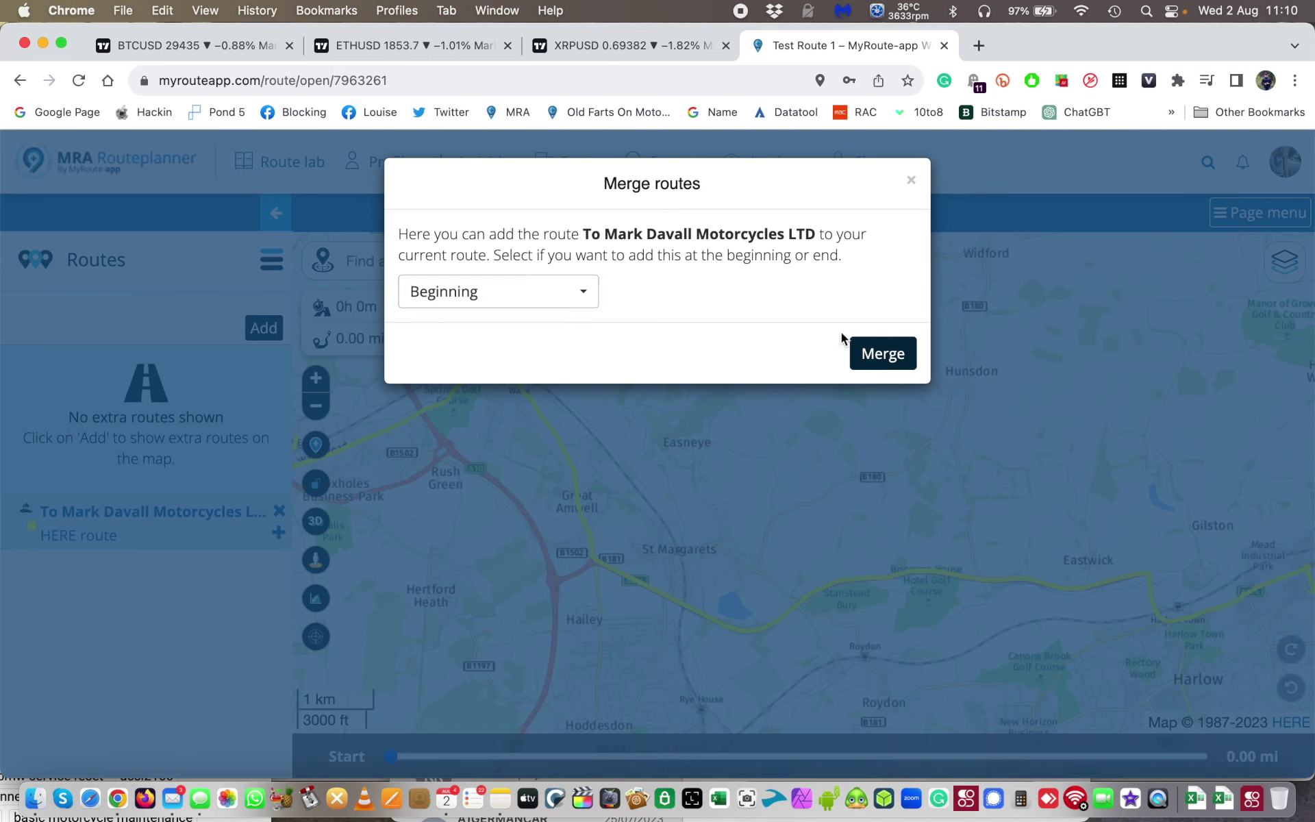
{"action": "left_click", "coordinate": [883, 354]}
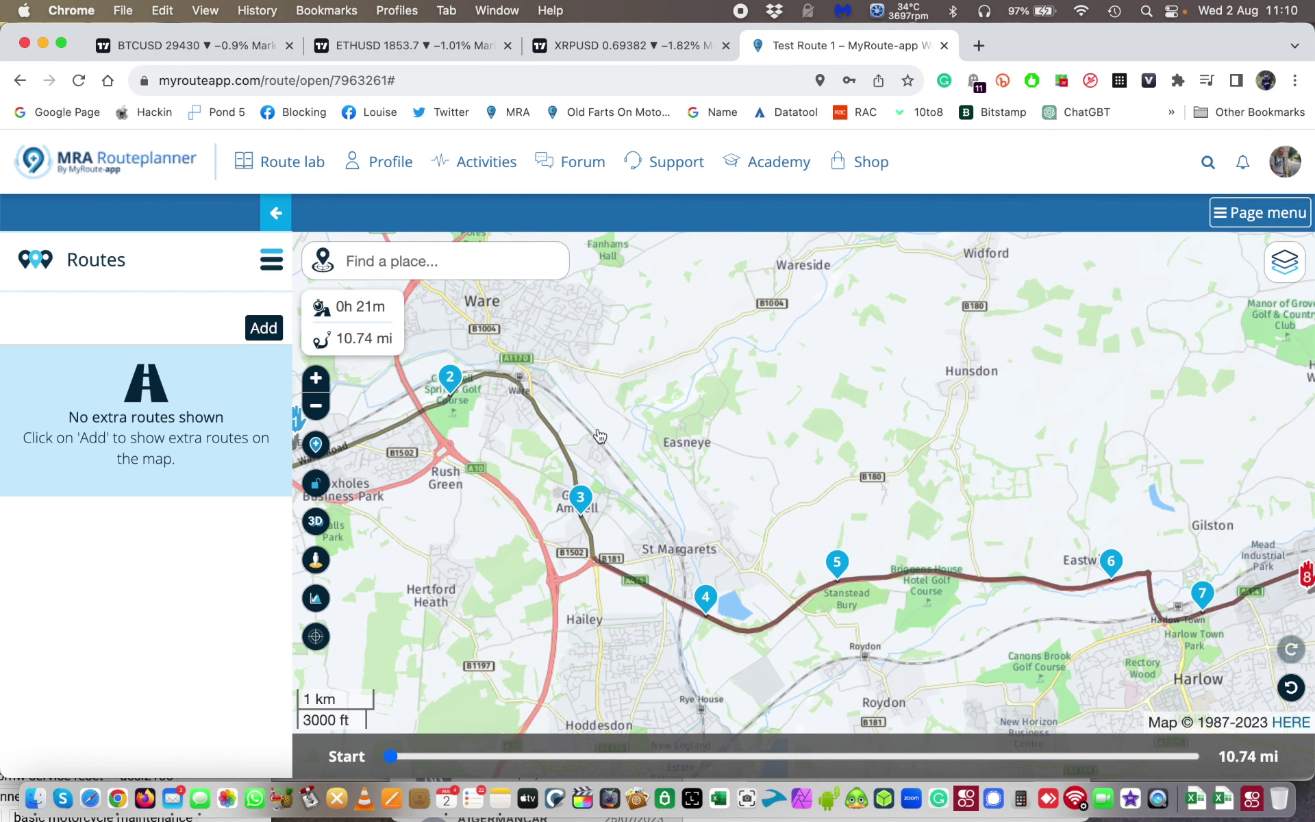
{"action": "scroll", "coordinate": [1027, 464], "scroll_direction": "up", "scroll_amount": 3}
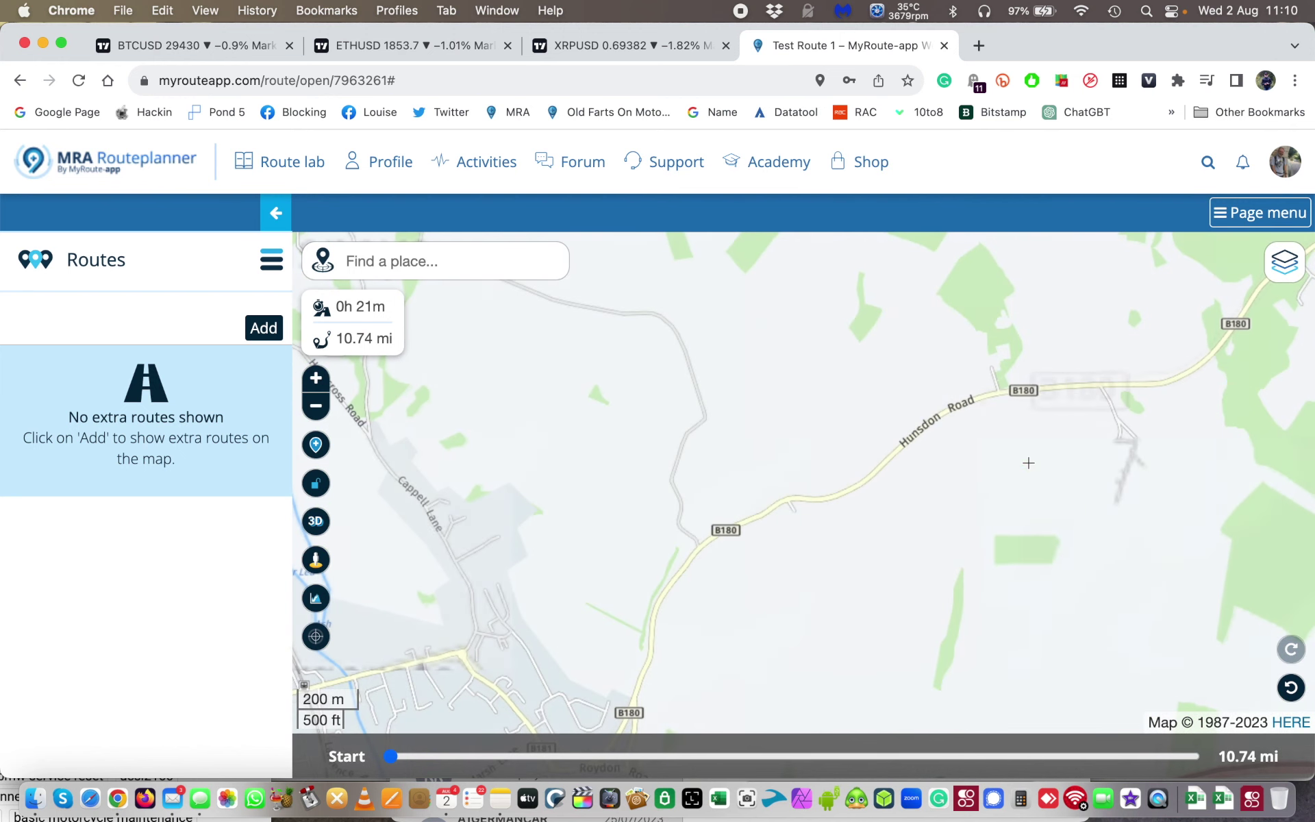
{"action": "scroll", "coordinate": [1026, 465], "scroll_direction": "down", "scroll_amount": 2}
{"action": "scroll", "coordinate": [1026, 465], "scroll_direction": "down", "scroll_amount": 2}
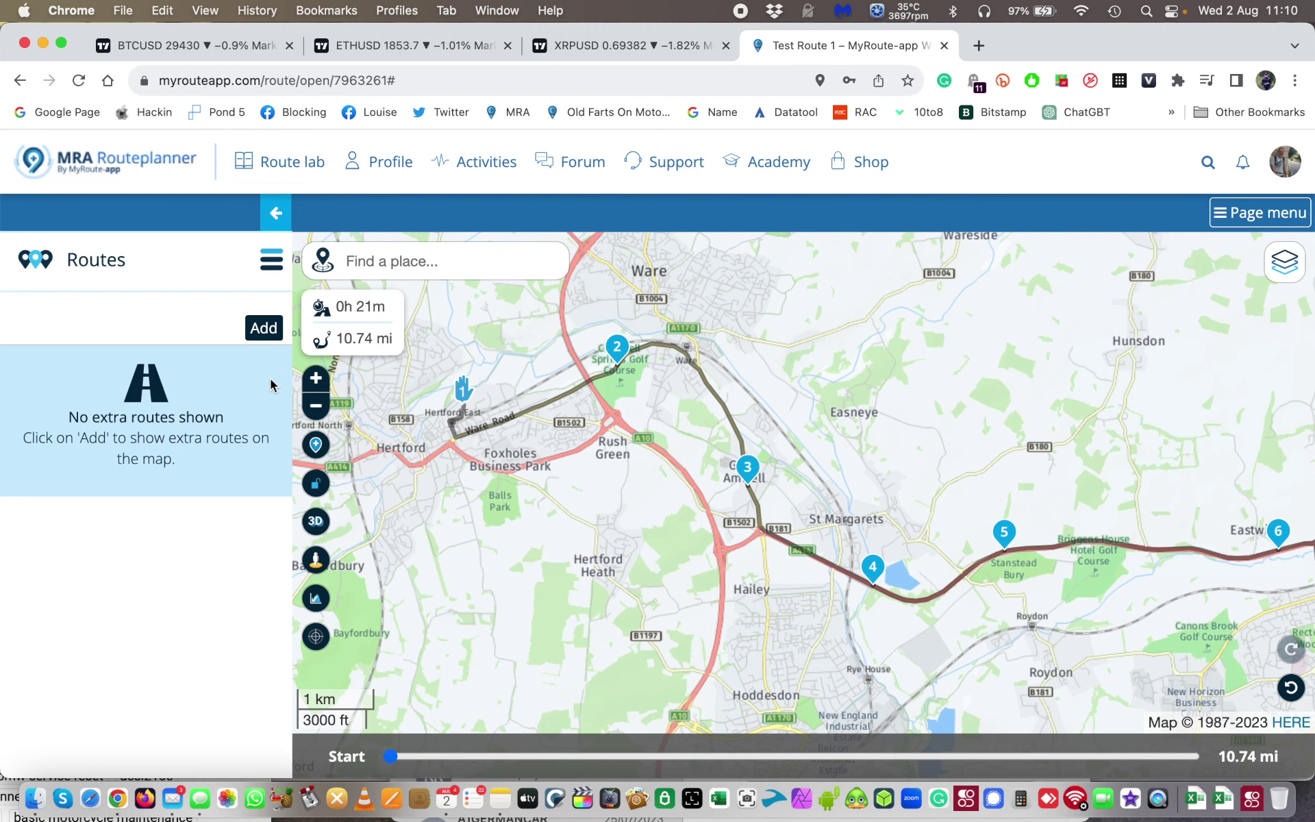
{"action": "left_click", "coordinate": [265, 330]}
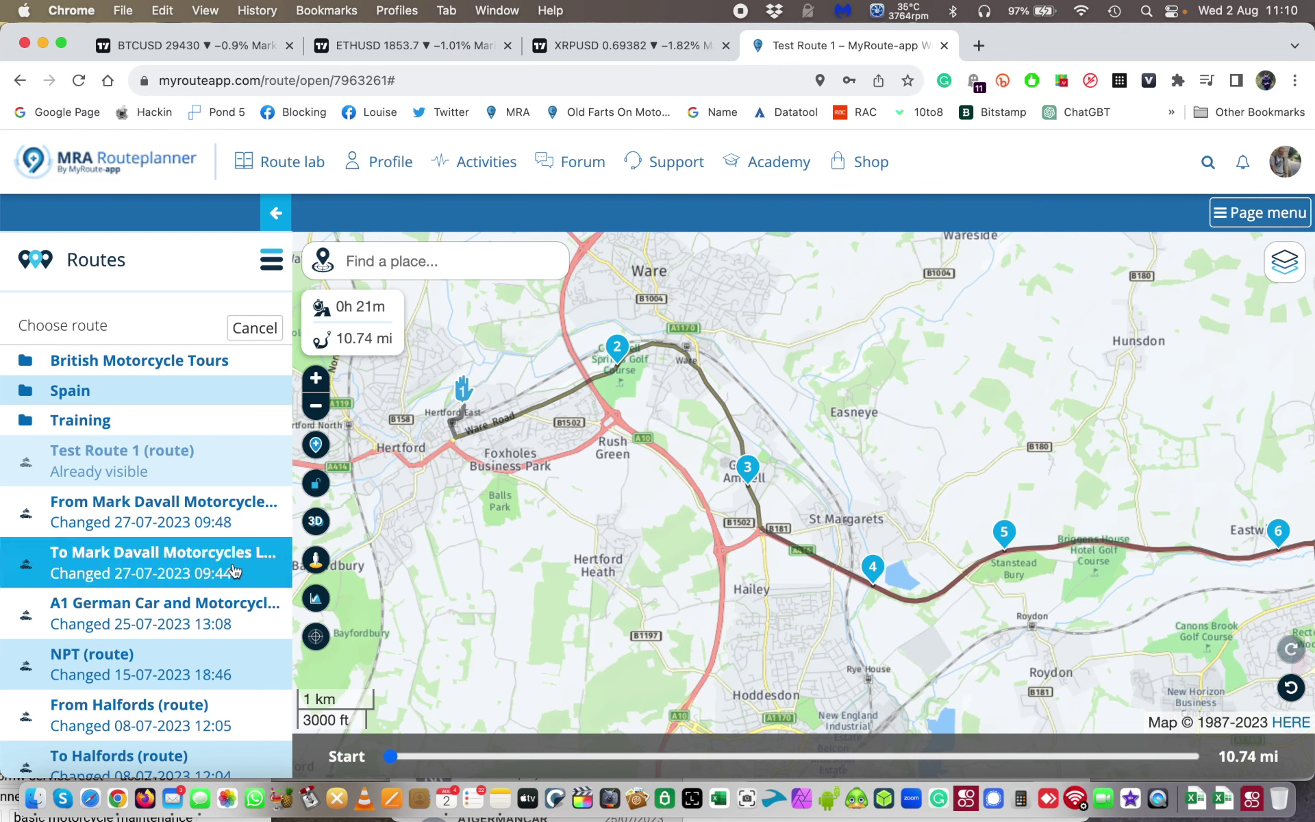
Merge the From Halfords route at the end, totalling 23.09 mi, 0h 53m, 12 waypoints
{"action": "scroll", "coordinate": [226, 542], "scroll_direction": "down", "scroll_amount": 3}
{"action": "scroll", "coordinate": [226, 542], "scroll_direction": "up", "scroll_amount": 1}
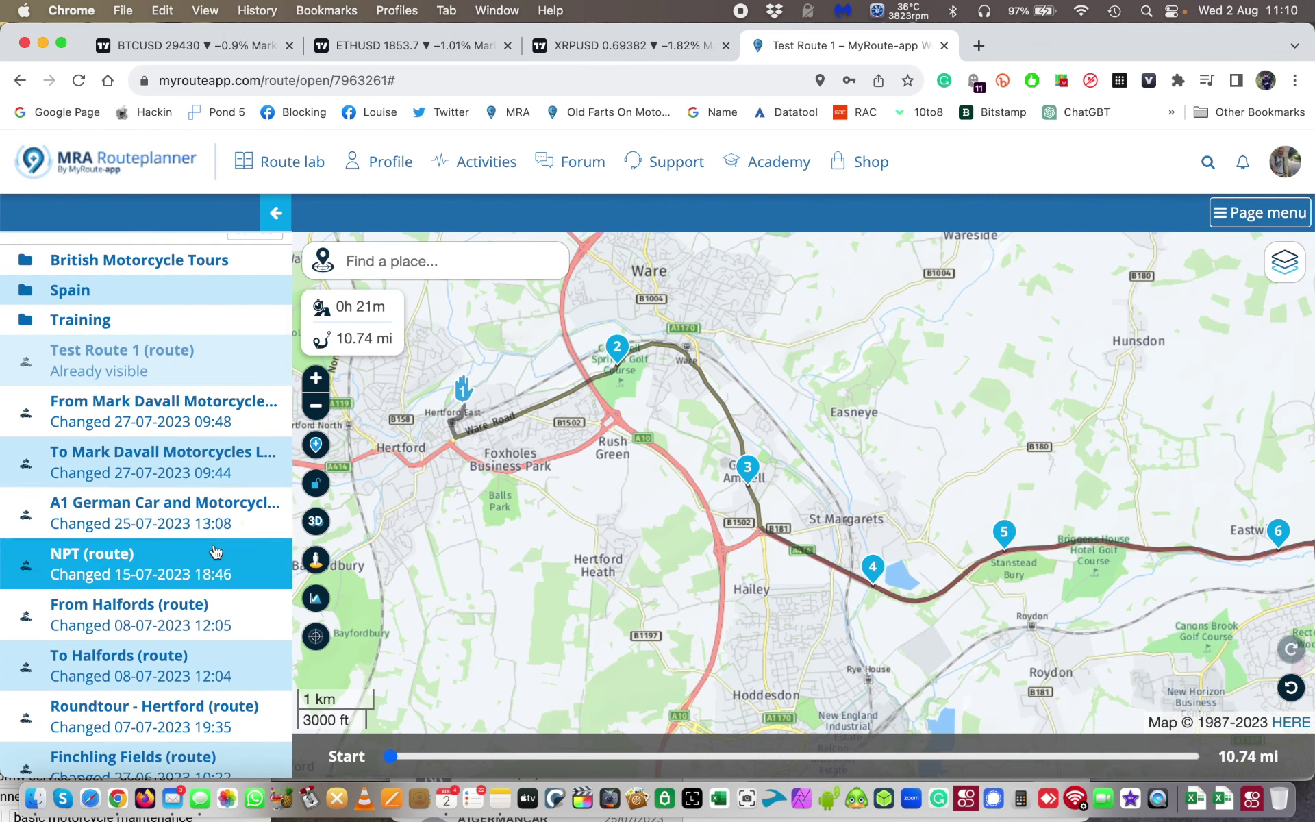
{"action": "left_click", "coordinate": [204, 620]}
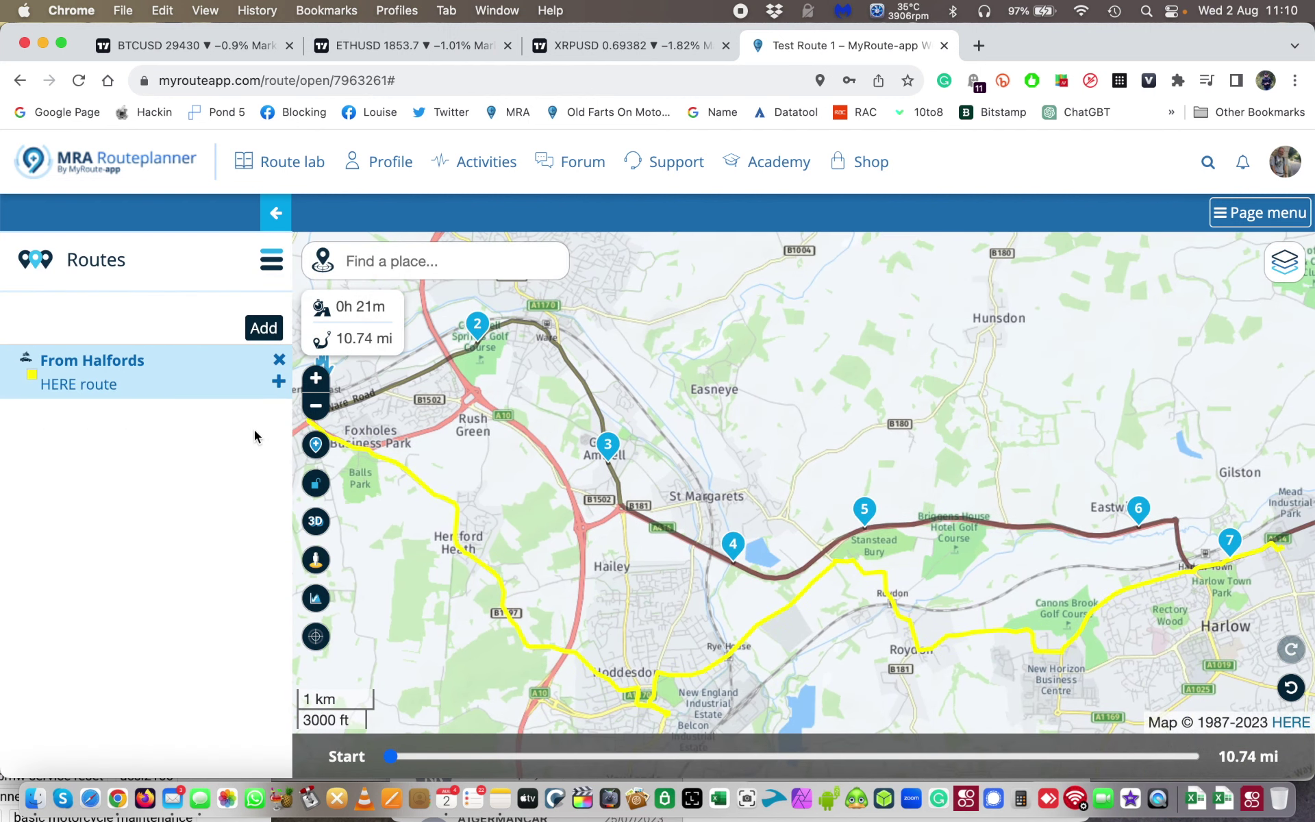
{"action": "left_click", "coordinate": [279, 382]}
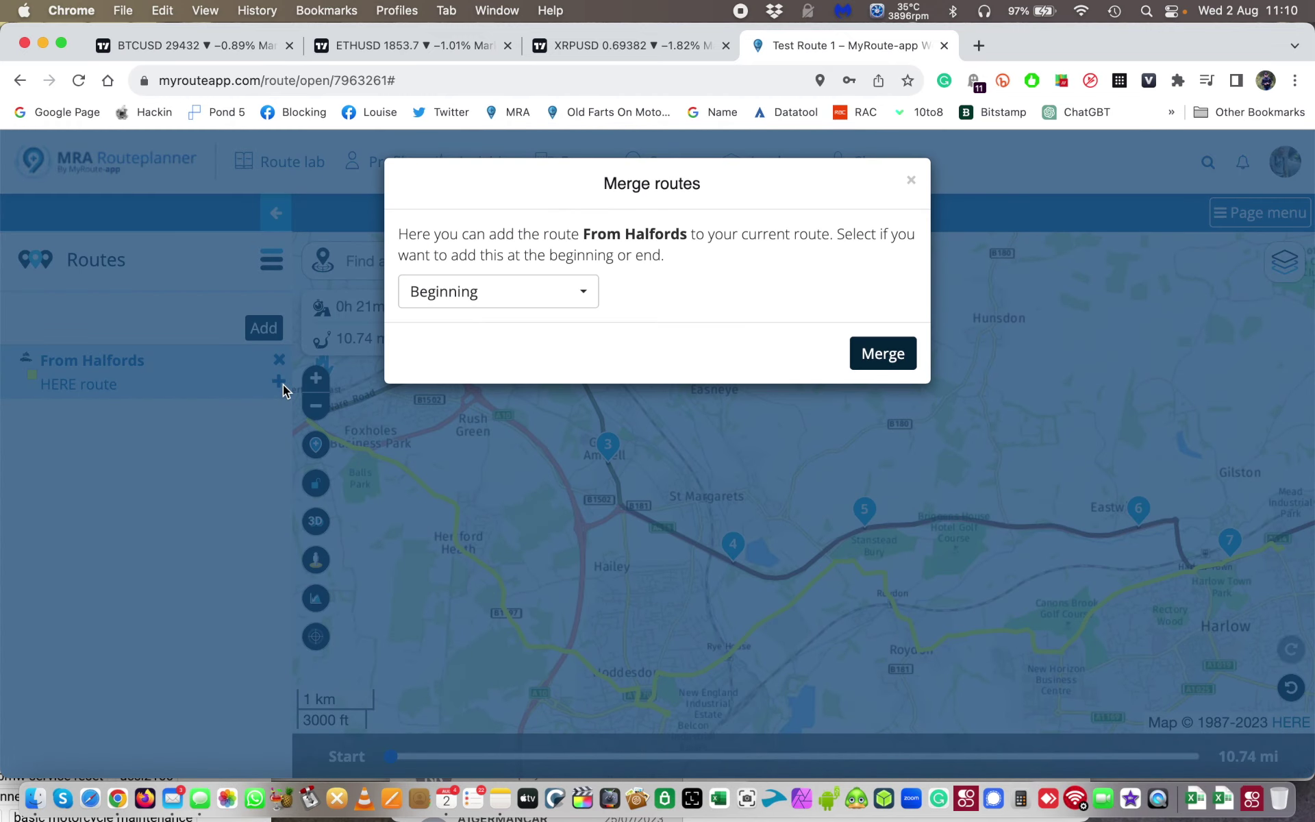
{"action": "left_click", "coordinate": [586, 296]}
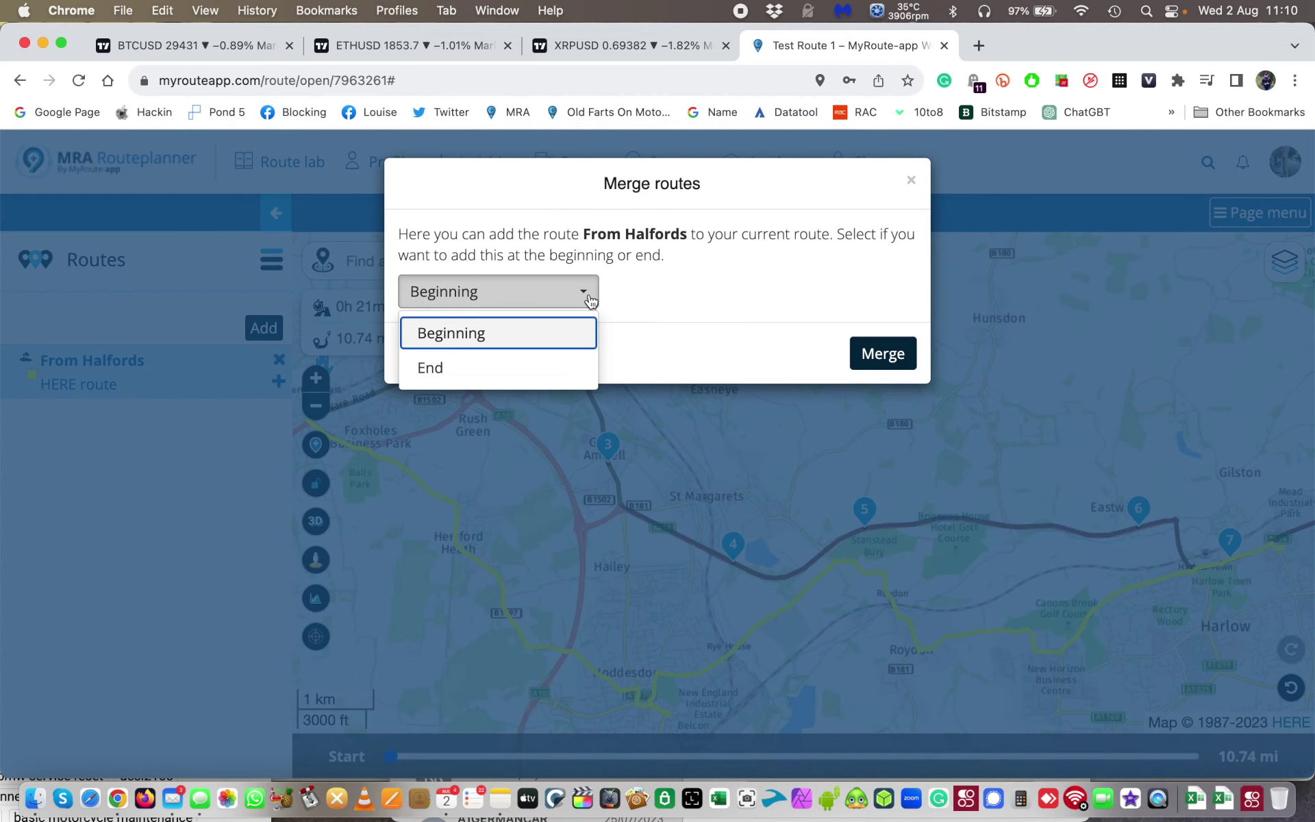
{"action": "left_click", "coordinate": [563, 369]}
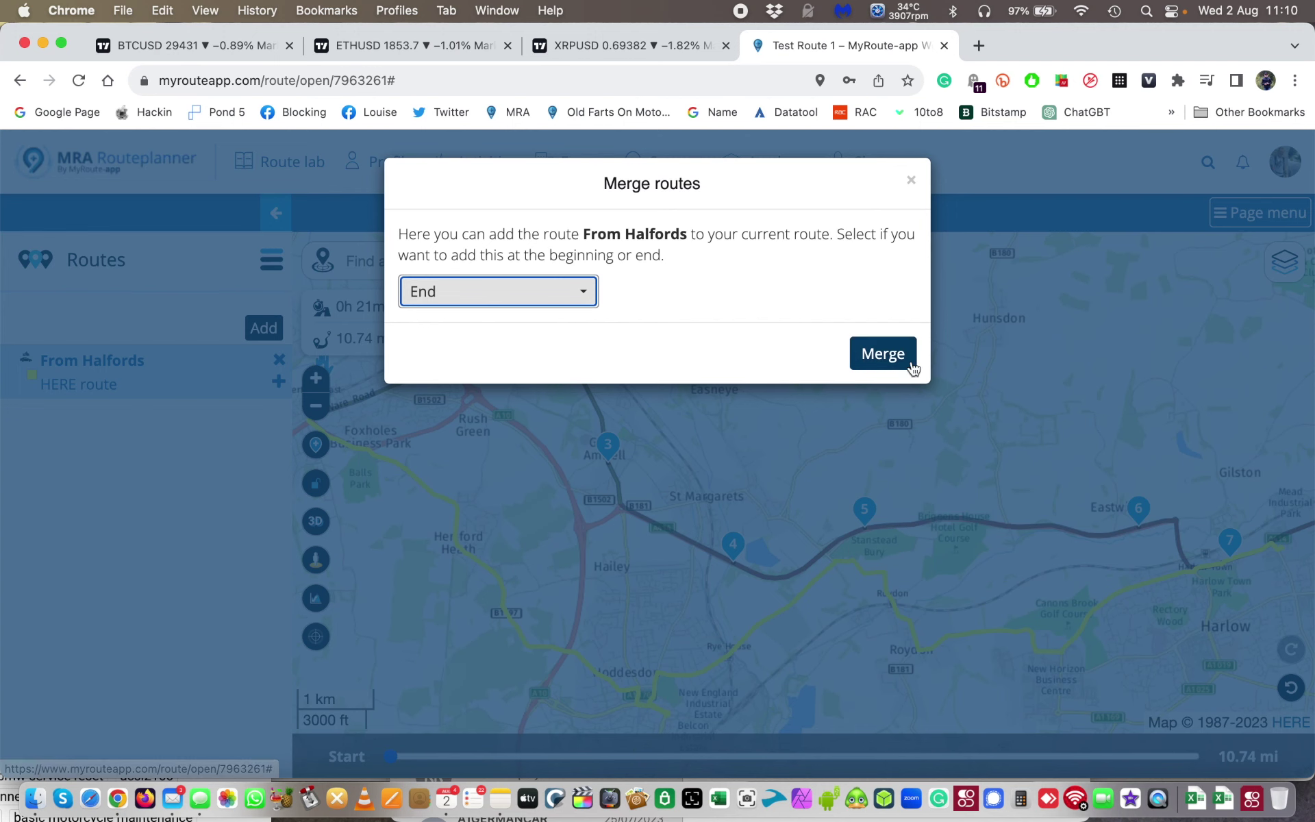
{"action": "left_click", "coordinate": [892, 356]}
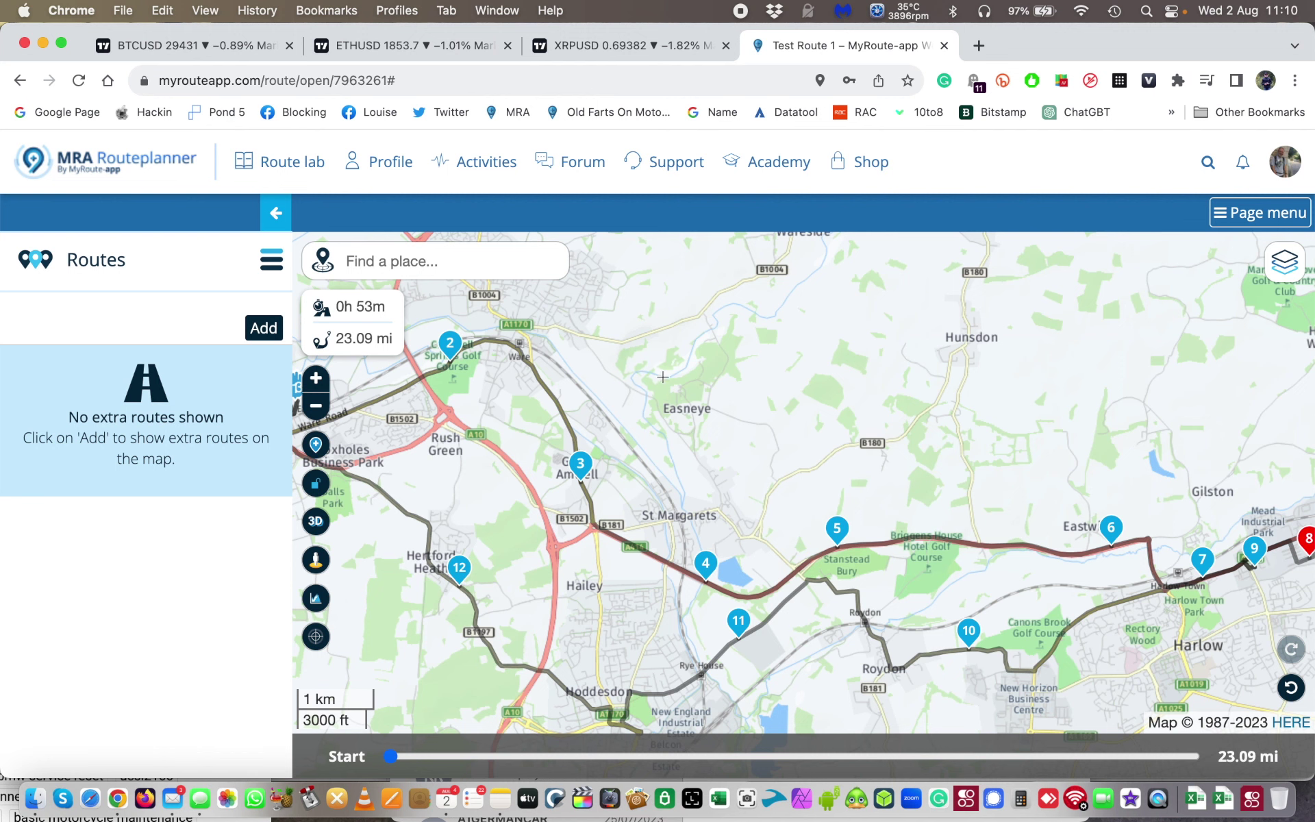
{"action": "left_click", "coordinate": [276, 213]}
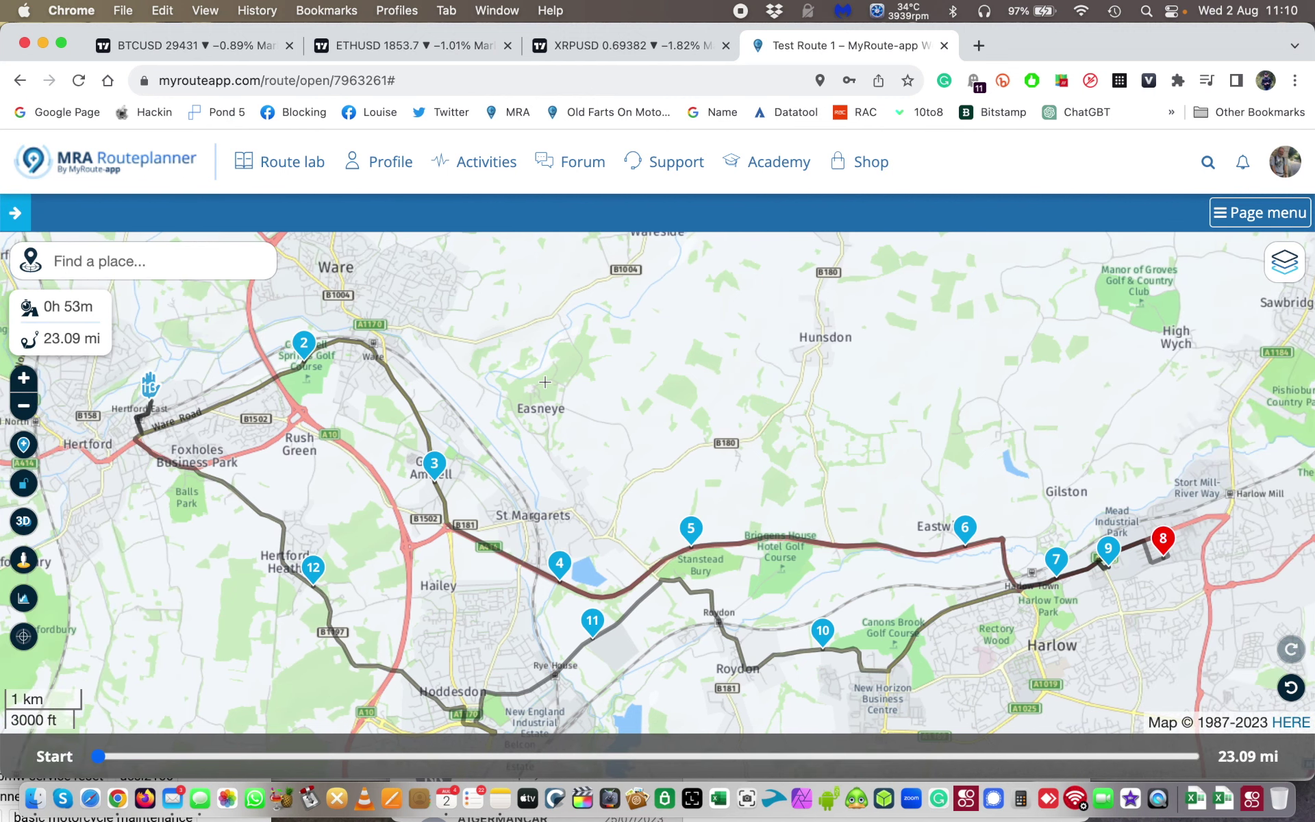
Show Test Route 1's Route-information: empty description, Private privacy, Driving transport mode
{"action": "left_click_drag", "start_coordinate": [556, 377], "coordinate": [565, 328]}
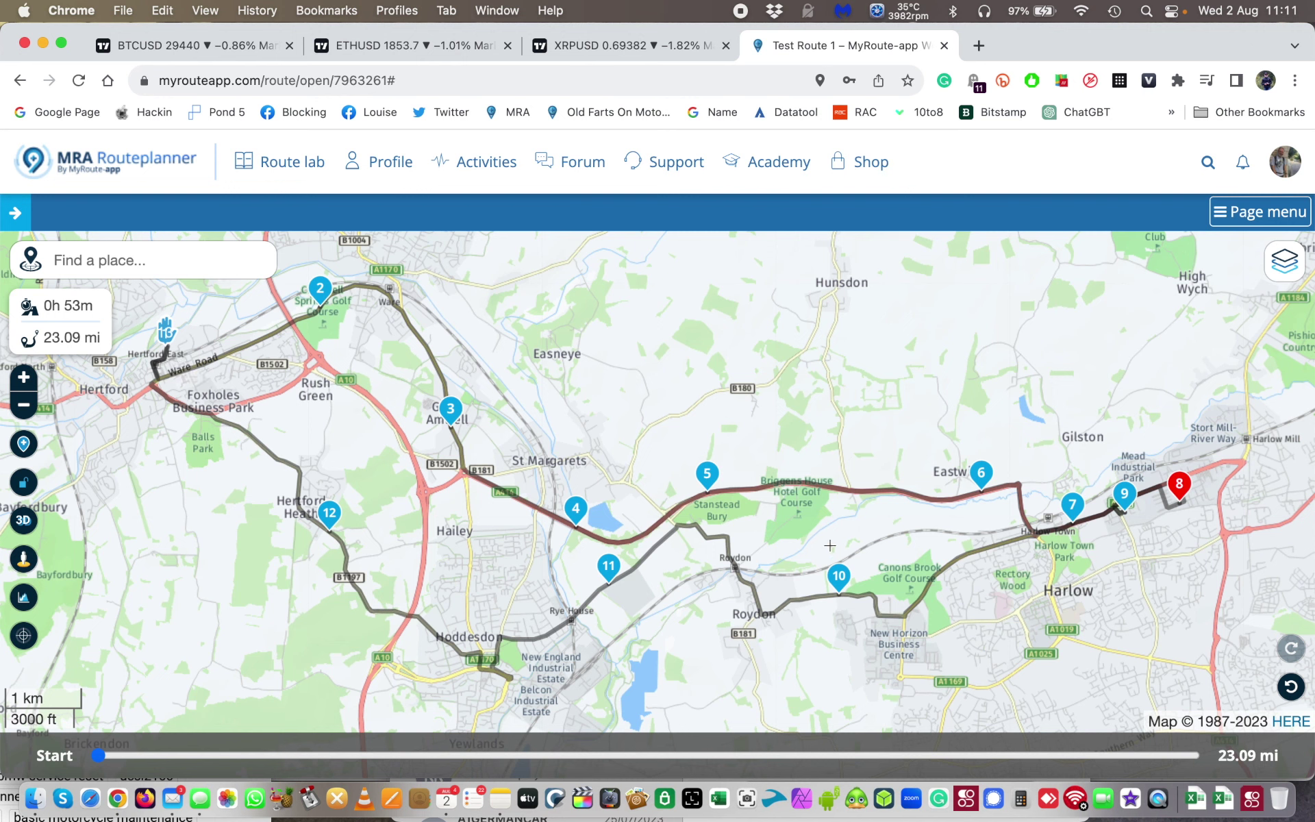
{"action": "left_click", "coordinate": [15, 213]}
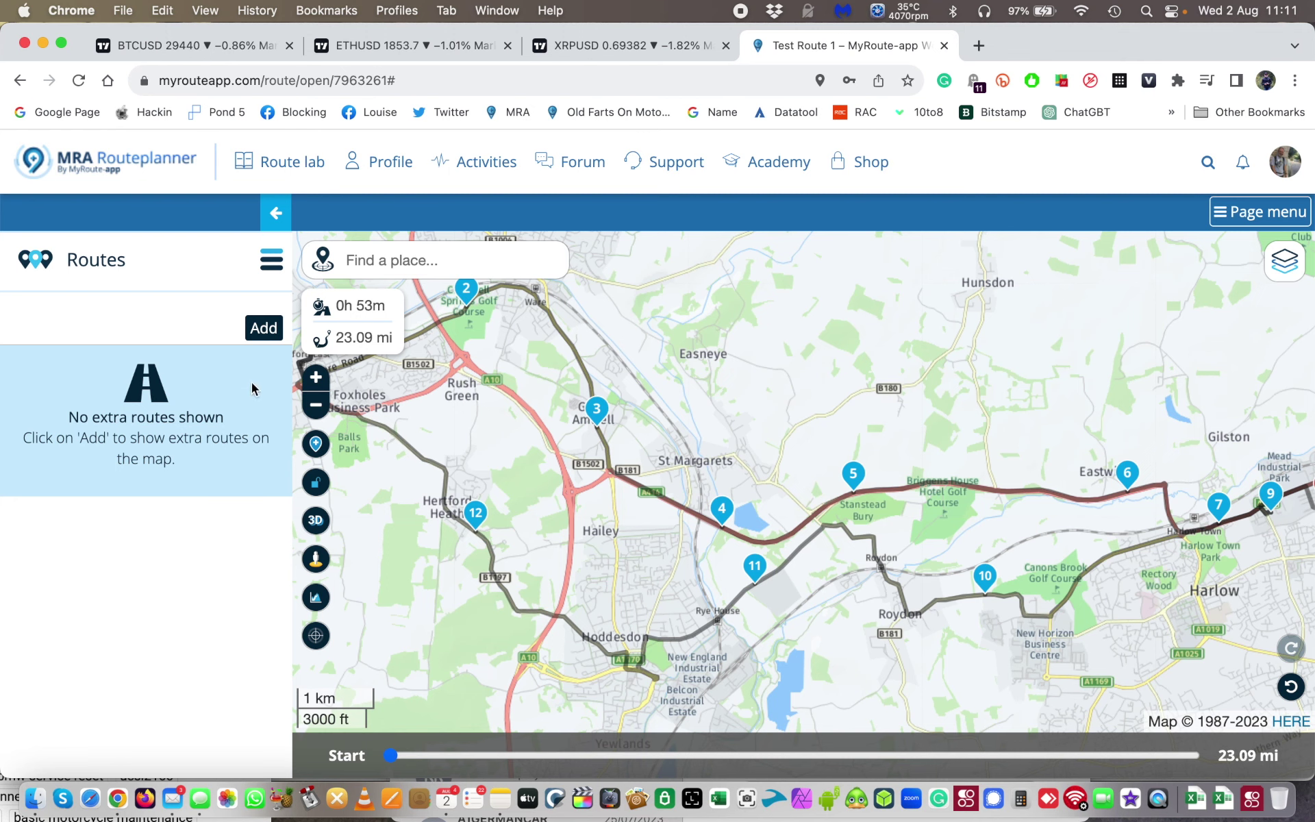
{"action": "left_click", "coordinate": [272, 267]}
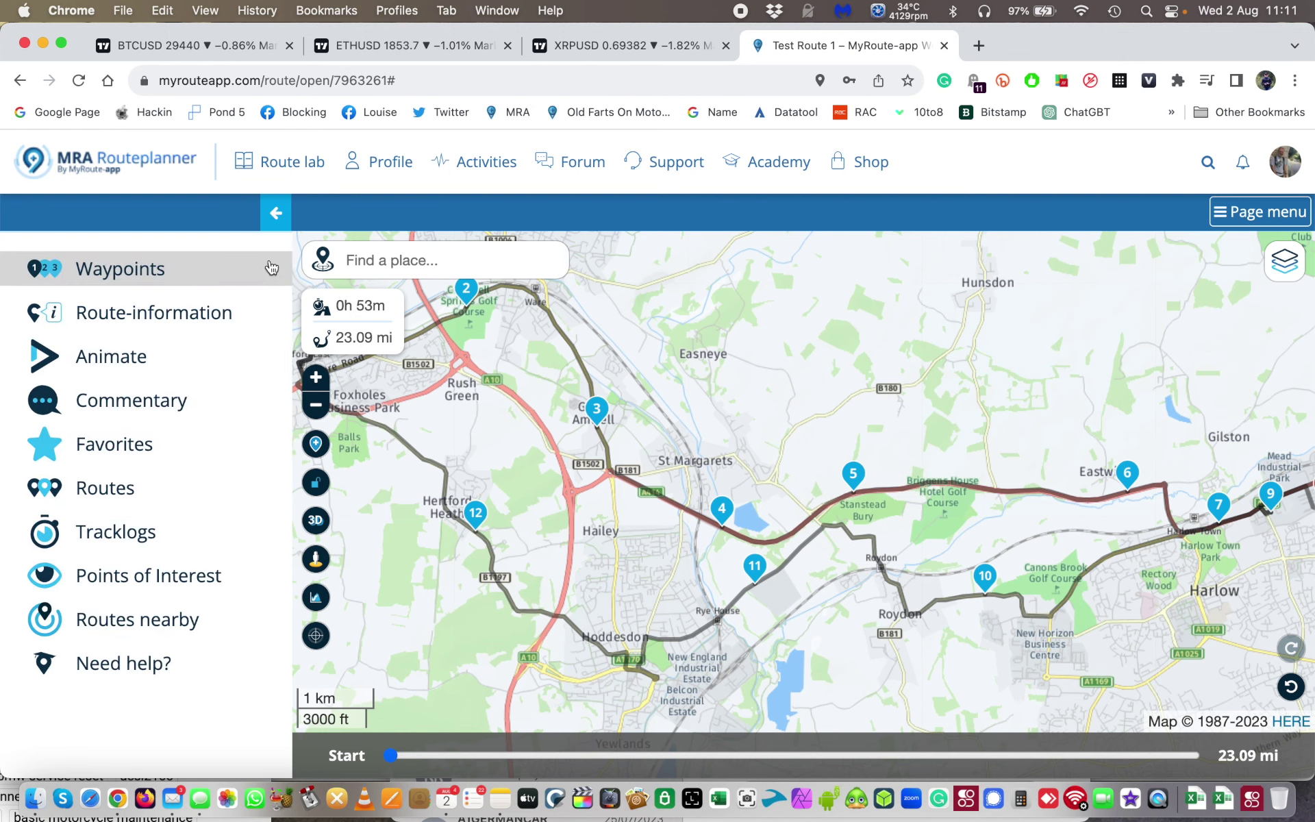
{"action": "left_click", "coordinate": [228, 318]}
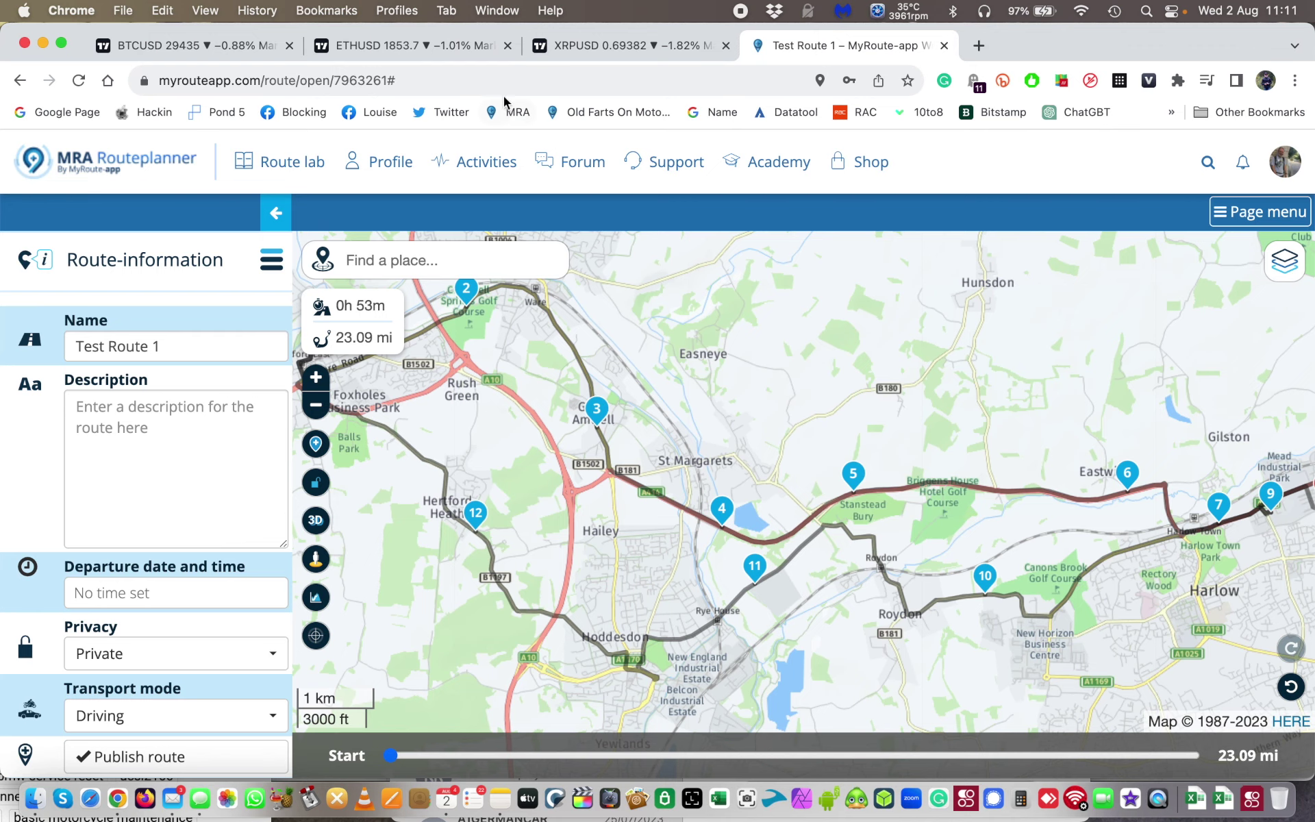
Reopen Test Route 1 from the saved routes list via the MRA bookmark
{"action": "left_click", "coordinate": [516, 113]}
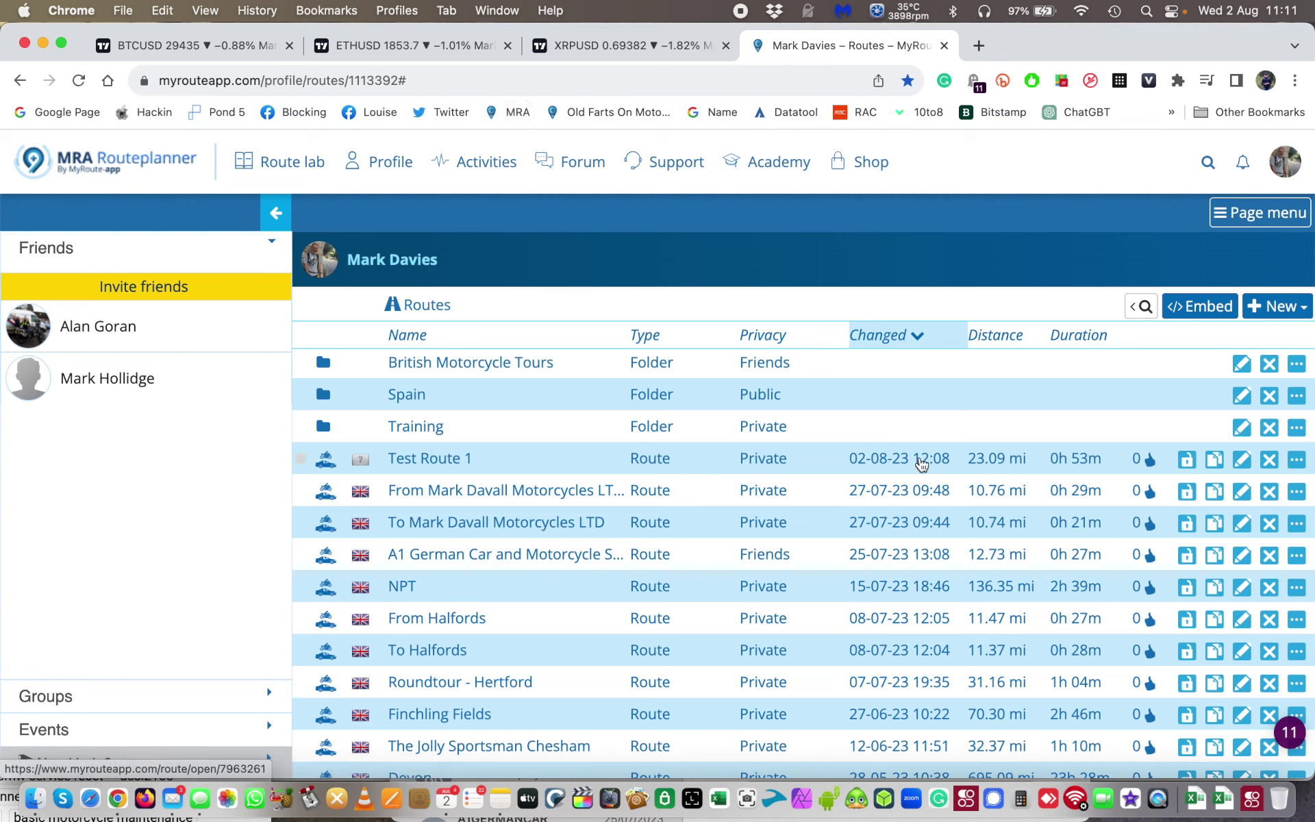
{"action": "left_click", "coordinate": [448, 464]}
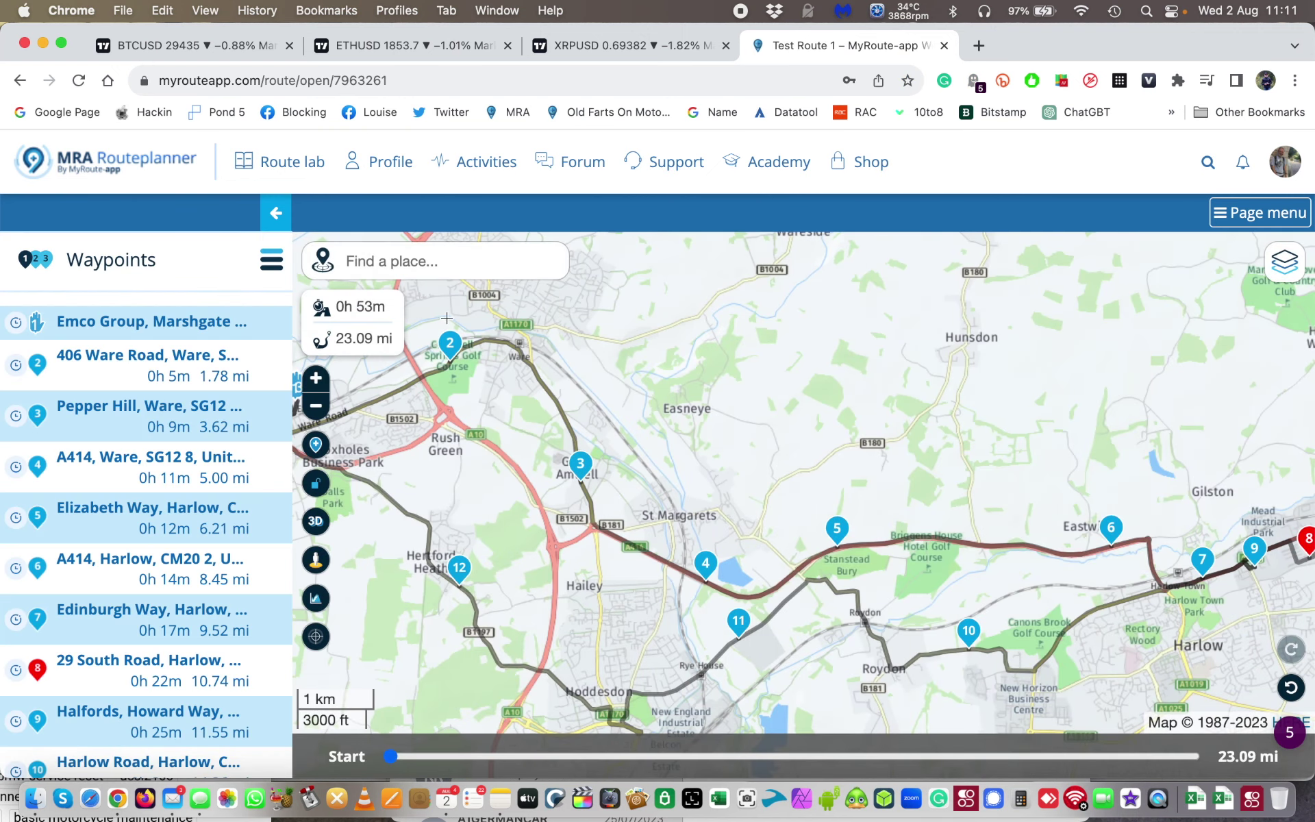
Hide the waypoints list and fit the whole 23.09-mile, 12-waypoint route on the map
{"action": "left_click", "coordinate": [275, 213]}
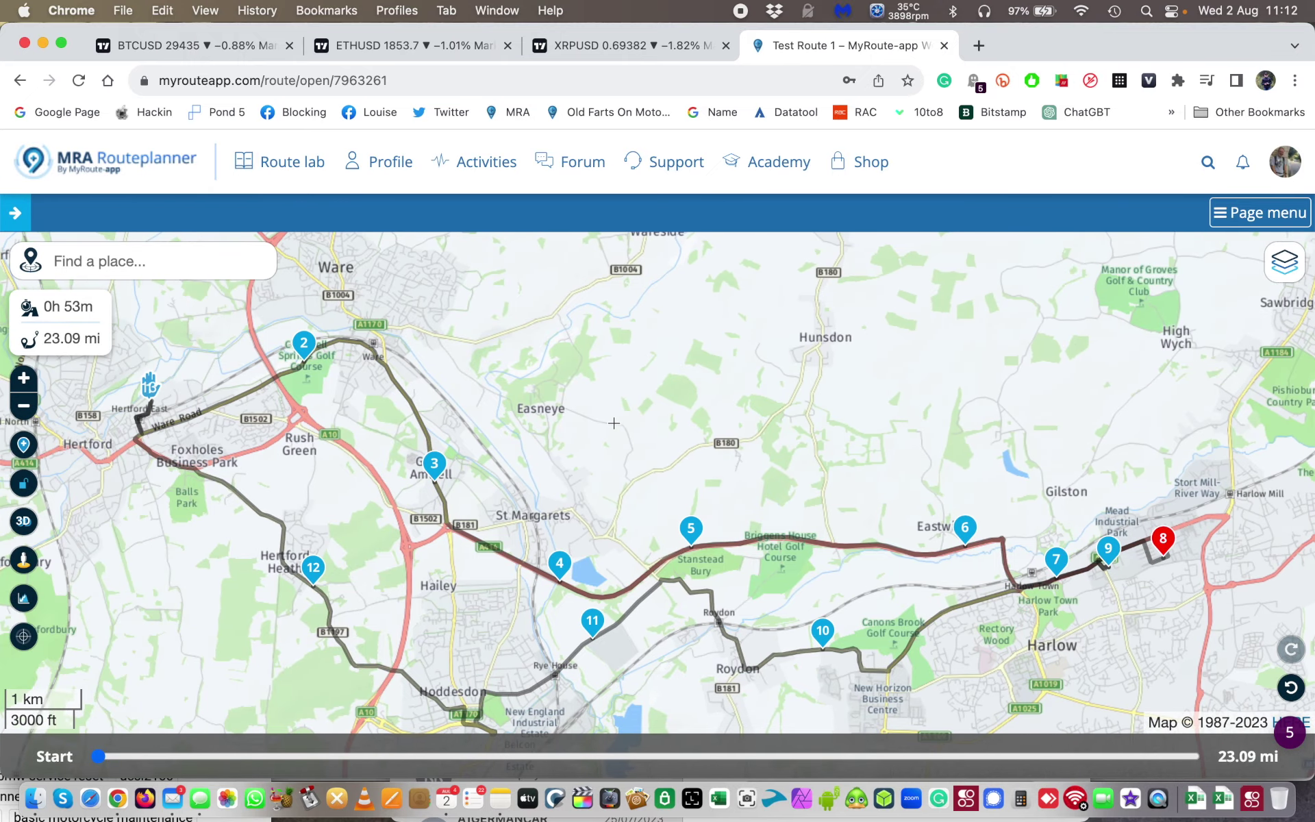
{"action": "left_click_drag", "start_coordinate": [614, 423], "coordinate": [671, 392]}
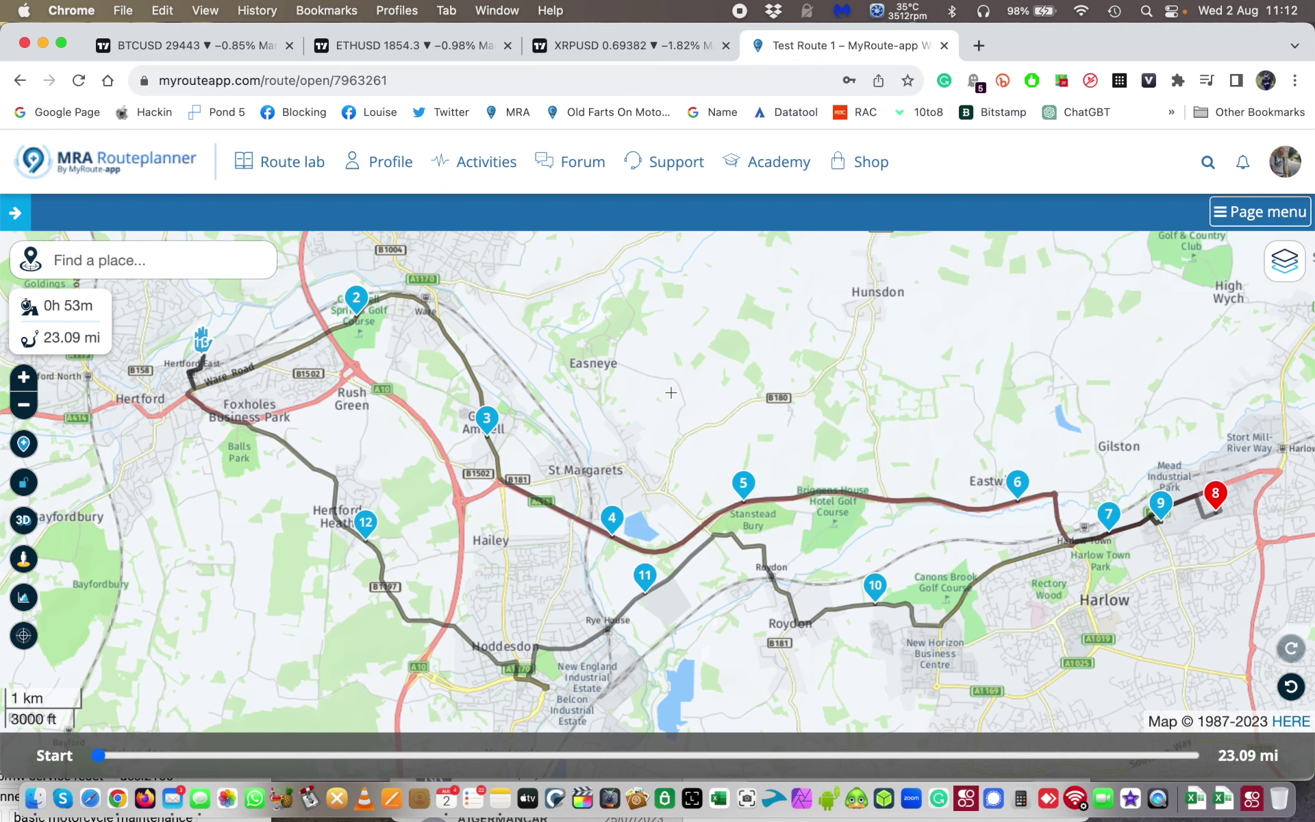
{"action": "scroll", "coordinate": [670, 393], "scroll_direction": "up", "scroll_amount": 2}
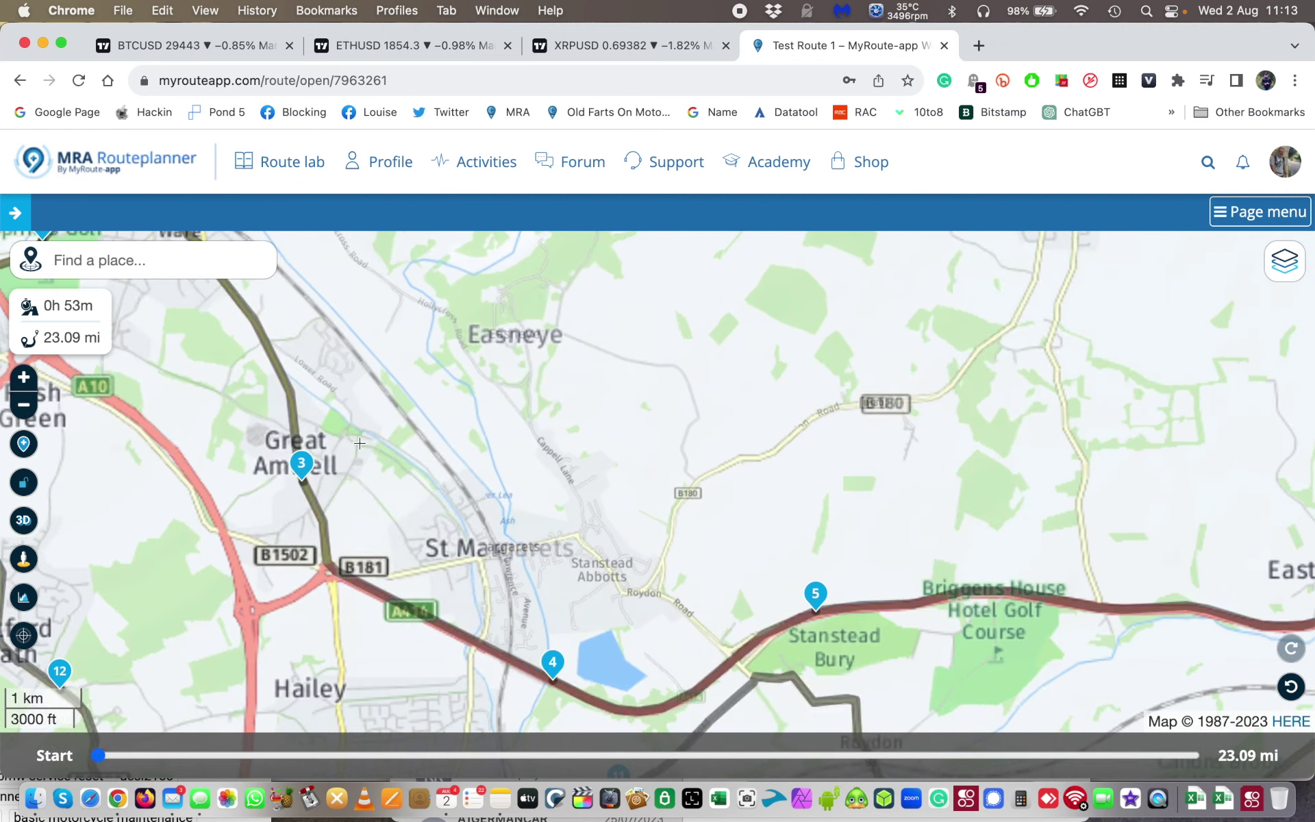
{"action": "scroll", "coordinate": [772, 386], "scroll_direction": "down", "scroll_amount": 4}
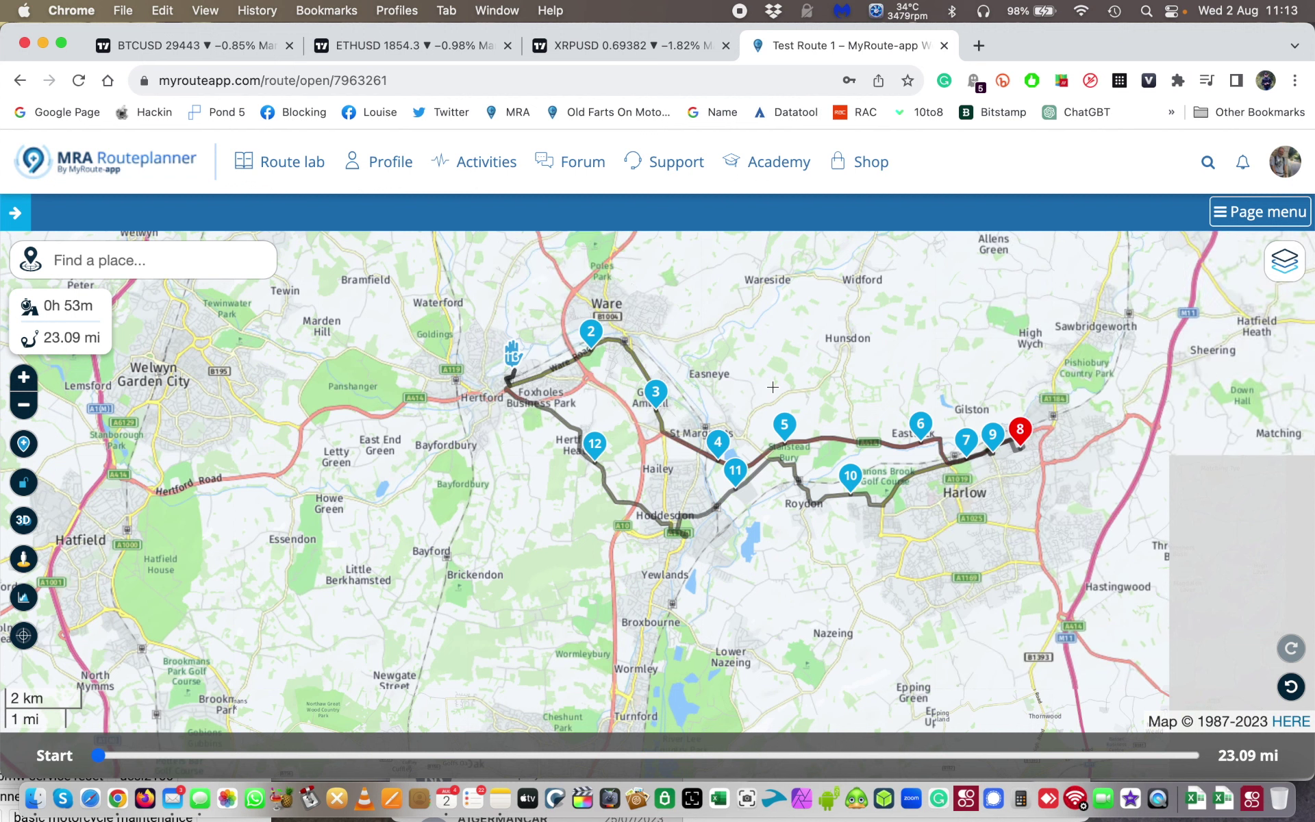